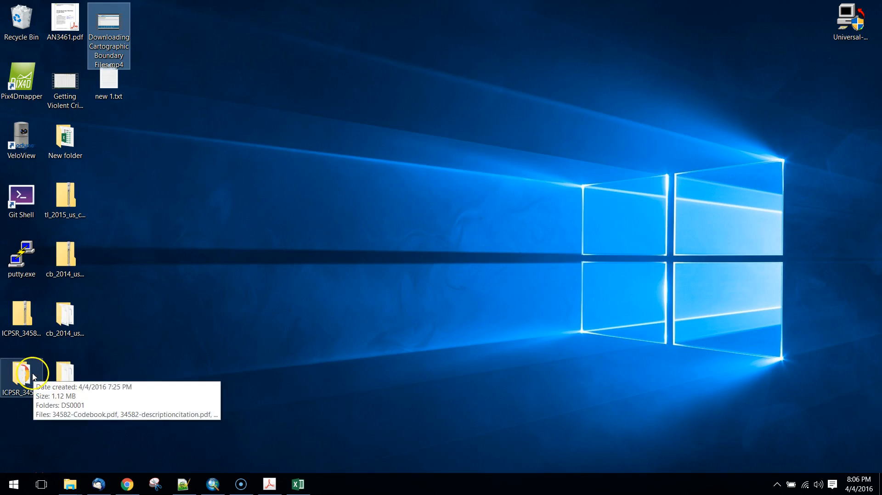
- Open the file 34582-0001-Data.tsv from the DS0001 folder inside ICPSR_34582 in Excel
double_click(25, 373)
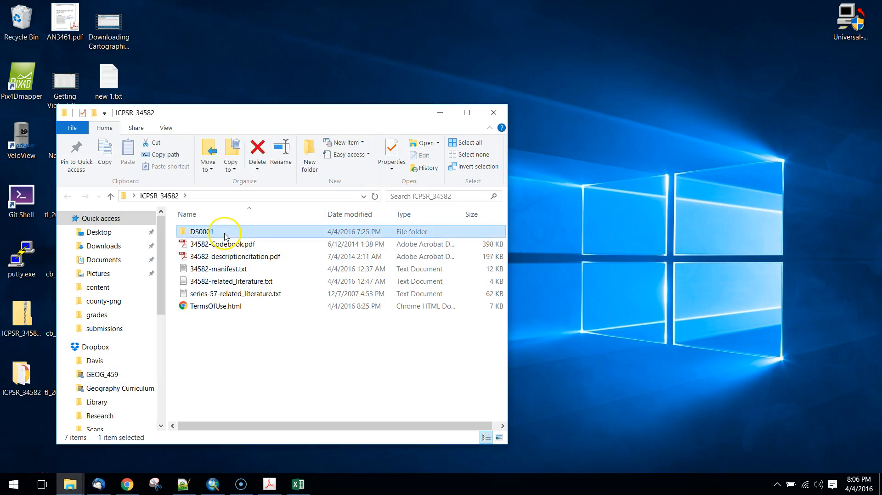
double_click(227, 232)
left_click(232, 232)
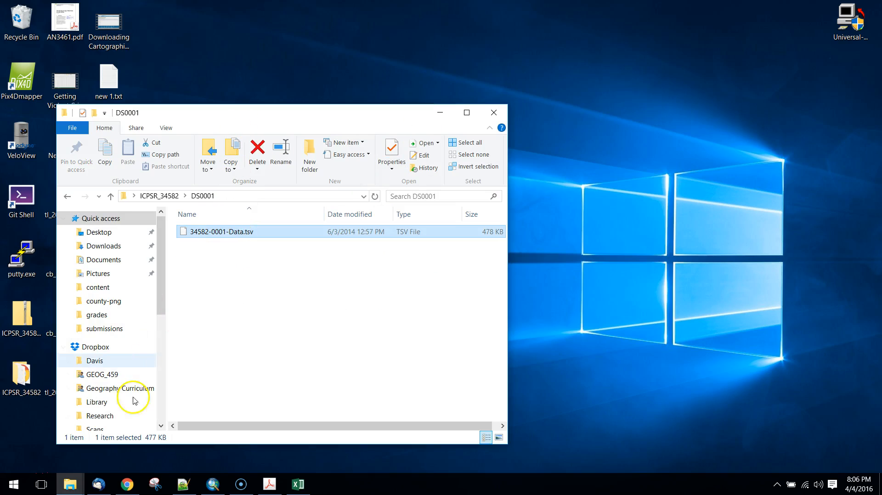
left_click(298, 483)
left_click_drag(281, 231, 575, 201)
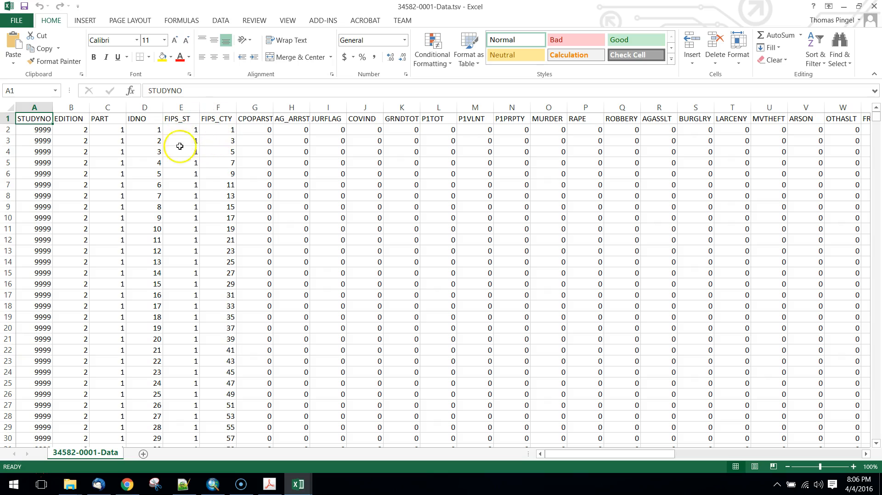
- Insert a blank column between FIPS_CTY and CPOPARST and give it the header GEOID
left_click(188, 132)
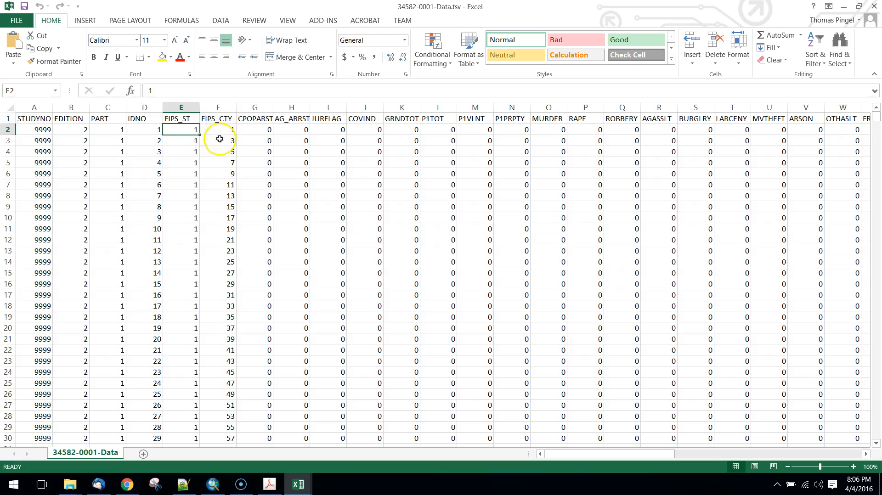
right_click(254, 108)
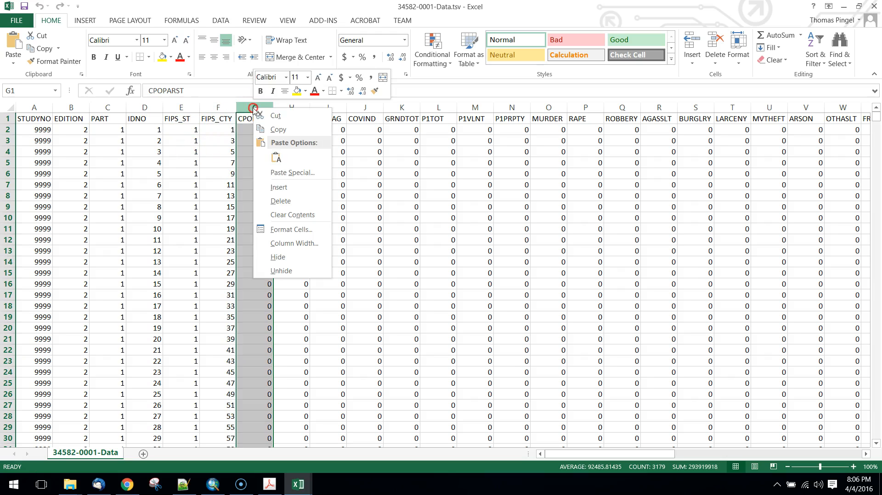
left_click(278, 187)
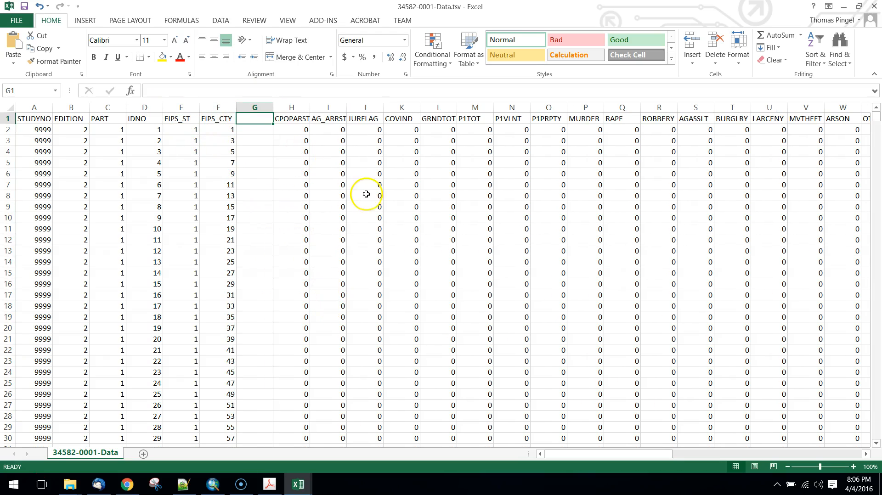
type("GEOID")
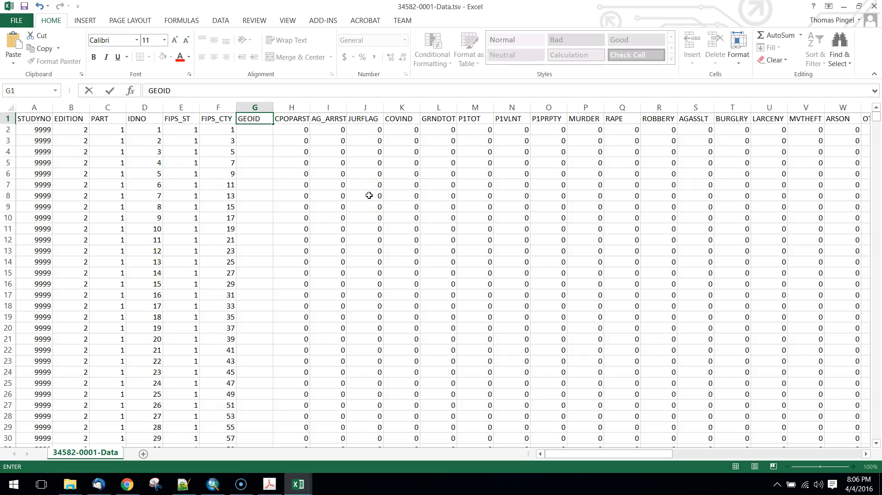
key("Return")
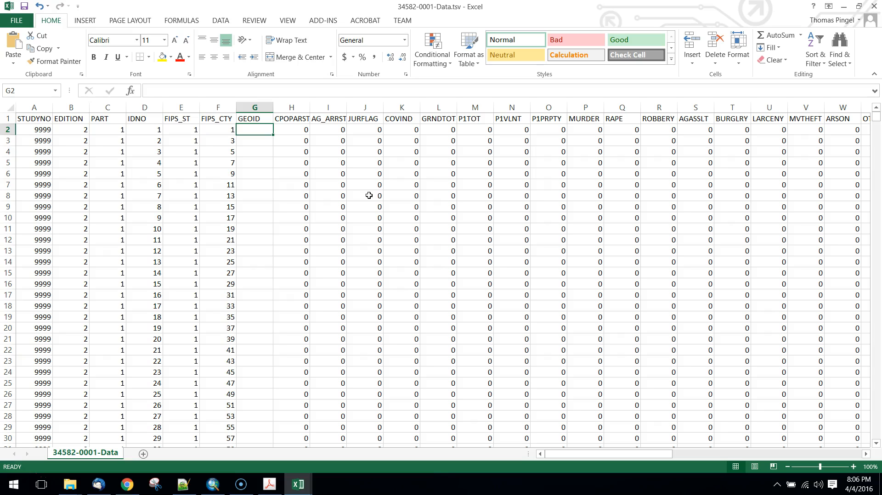
- Enter the formula =E2 in the first data cell of the GEOID column, G2
type("=")
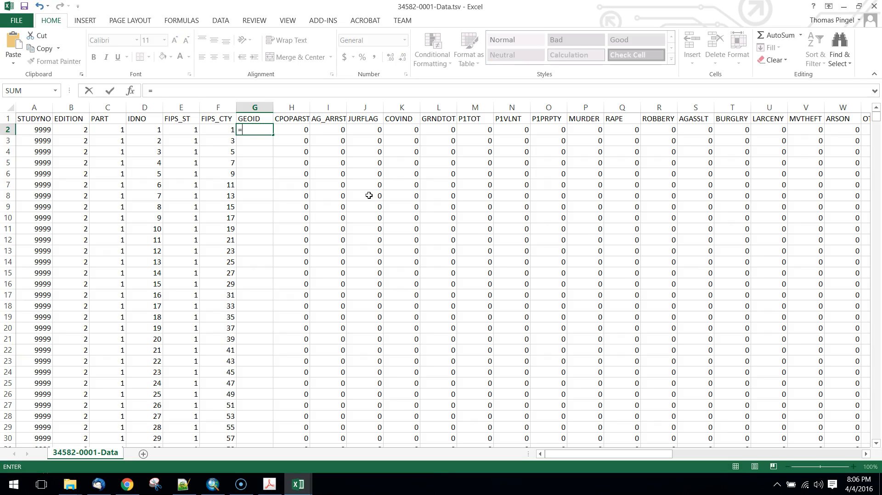
type("E2")
key("Return")
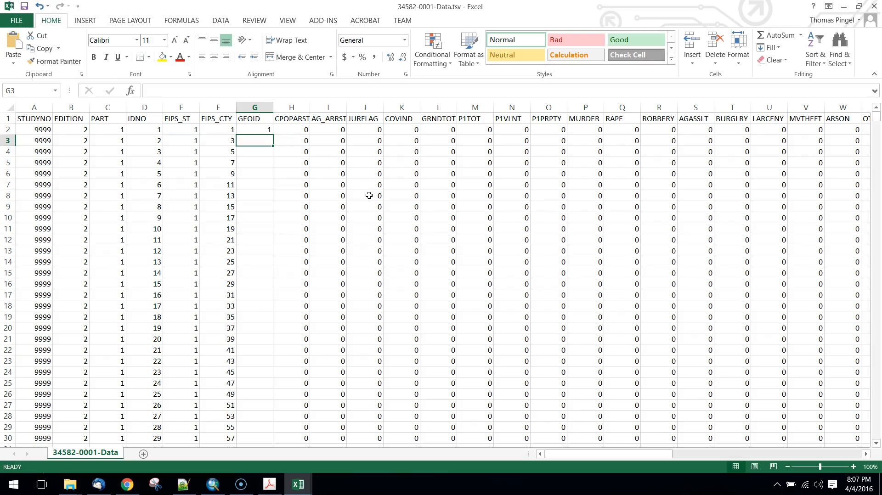
key("Up")
left_click(152, 90)
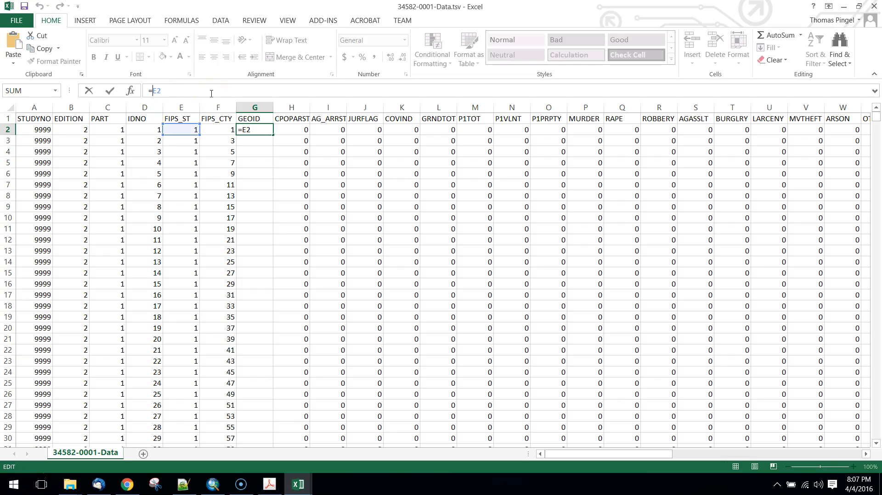
type("st")
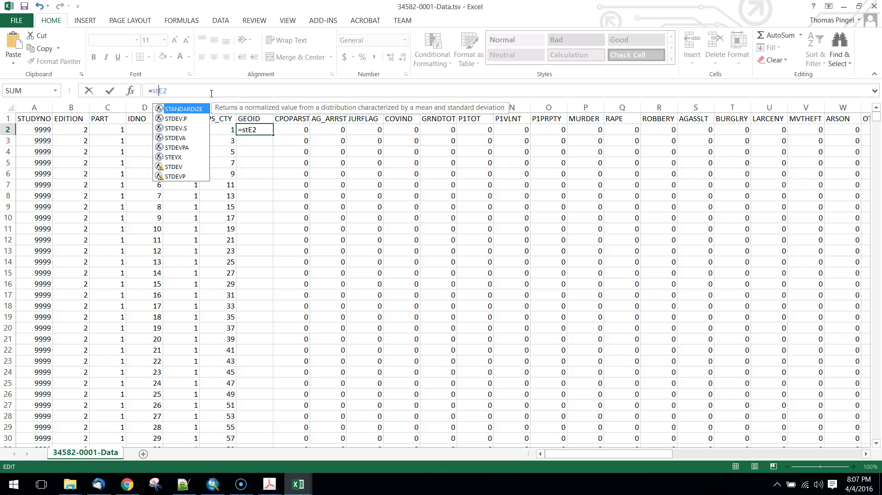
key("BackSpace")
key("BackSpace")
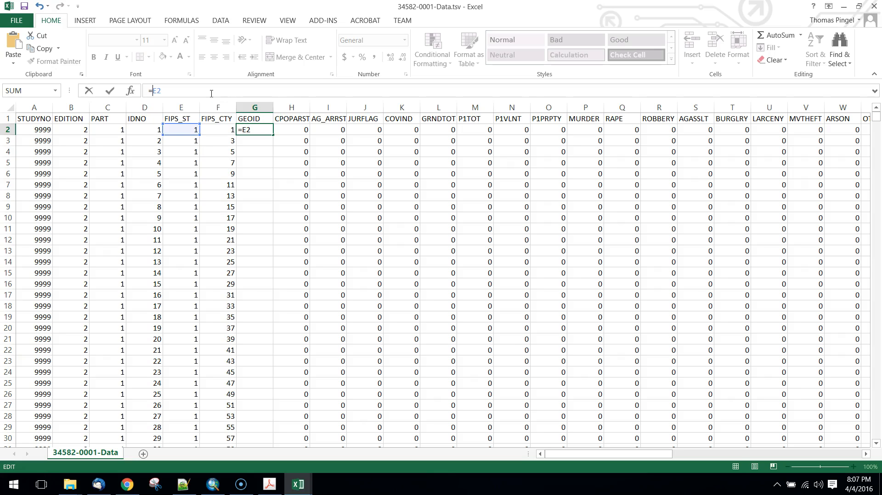
key("Escape")
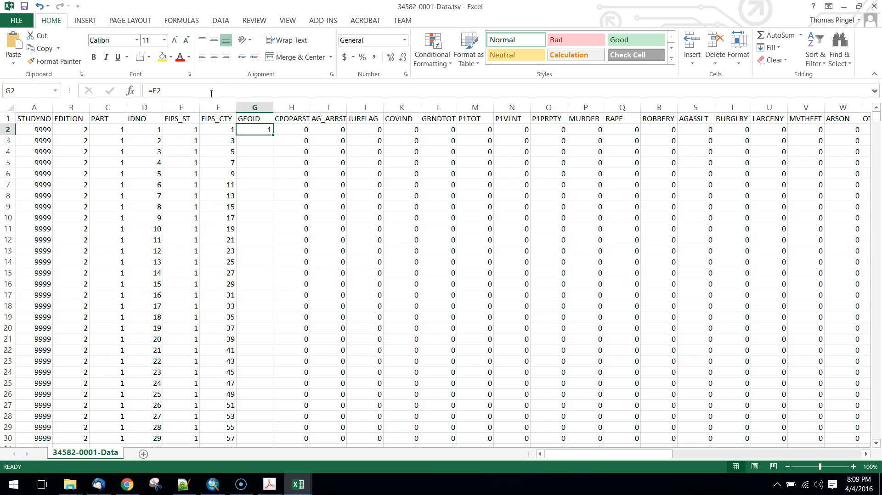
- Replace the reference in cell G2 with the TEXT function applied to E2
left_click(212, 94)
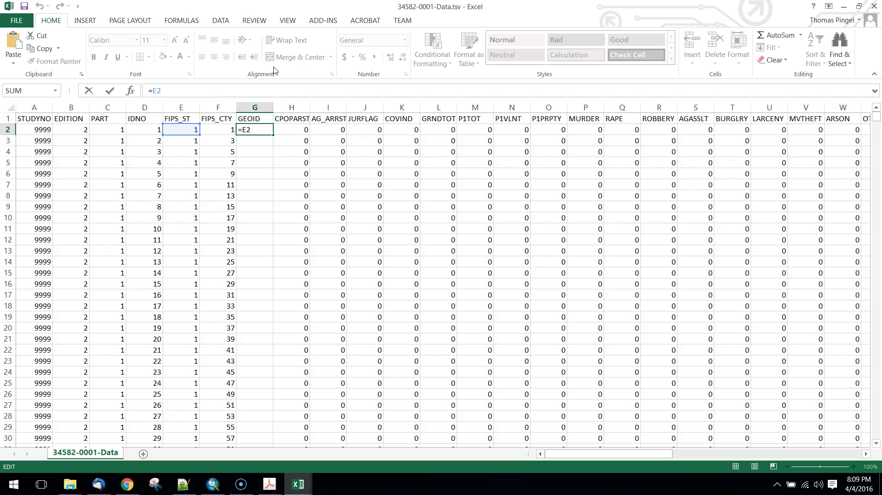
key("Delete")
key("Delete")
type("text")
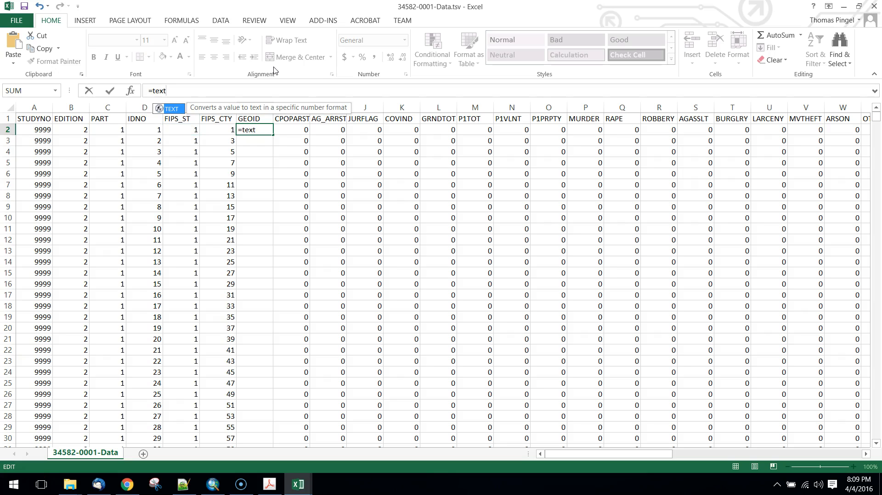
type("(")
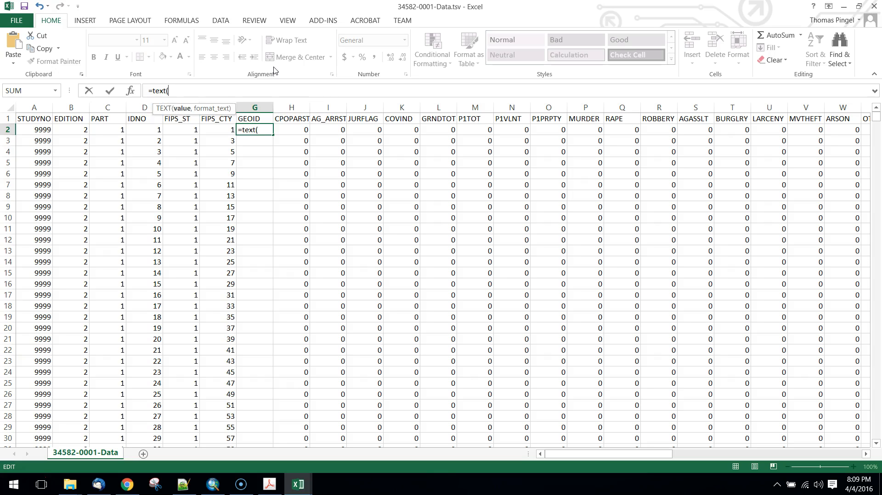
type("E2")
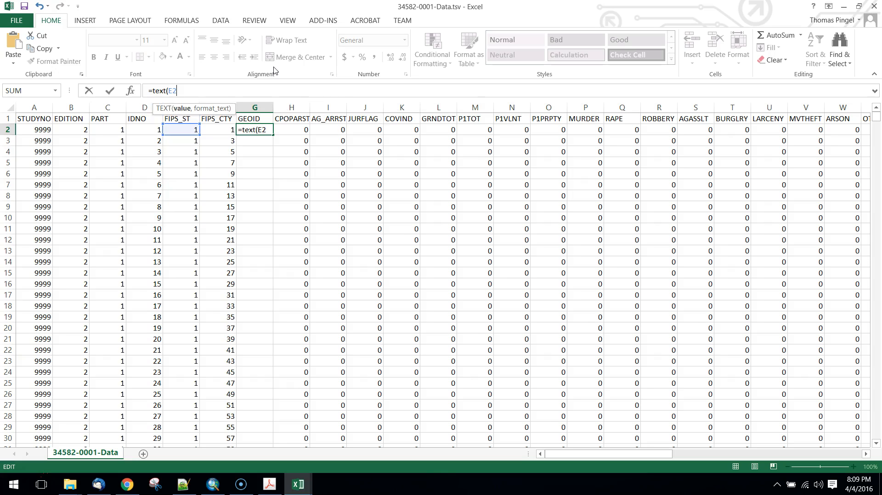
key("Return")
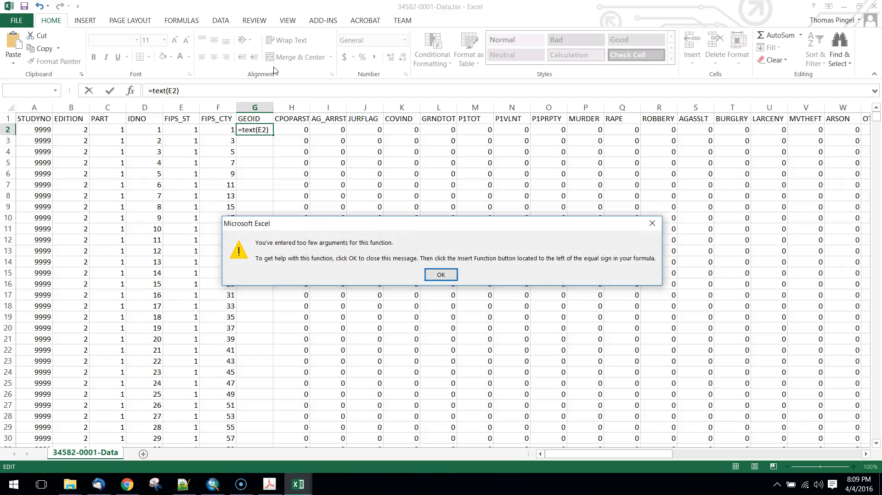
key("Return")
- Complete the formula in G2 as =TEXT(E2,"00") by adding the two-digit format argument
double_click(173, 90)
left_click(176, 92)
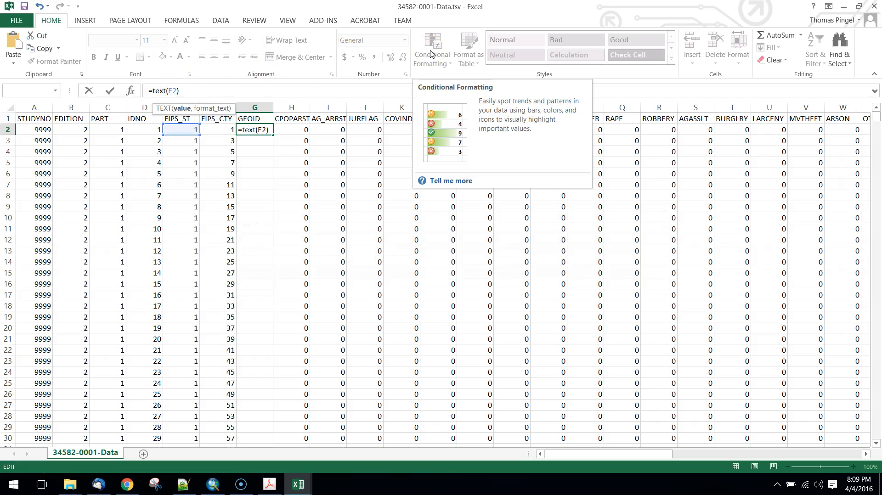
type(",\"")
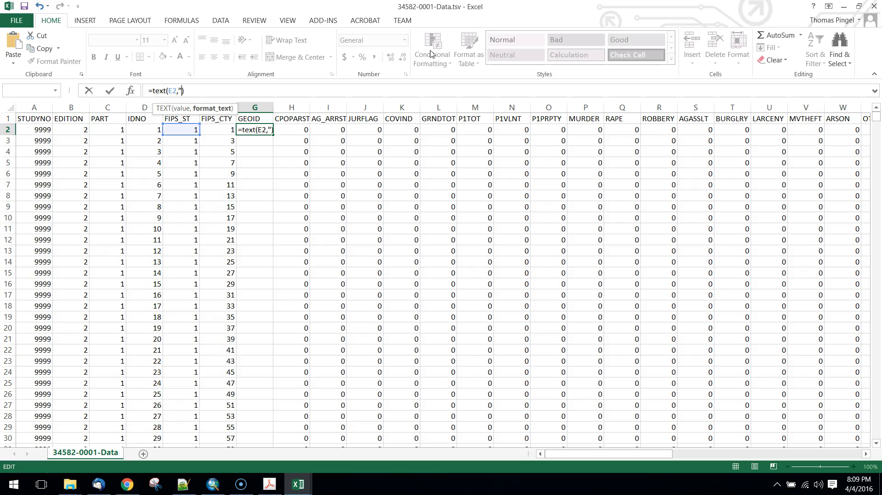
type("00\")")
key("Return")
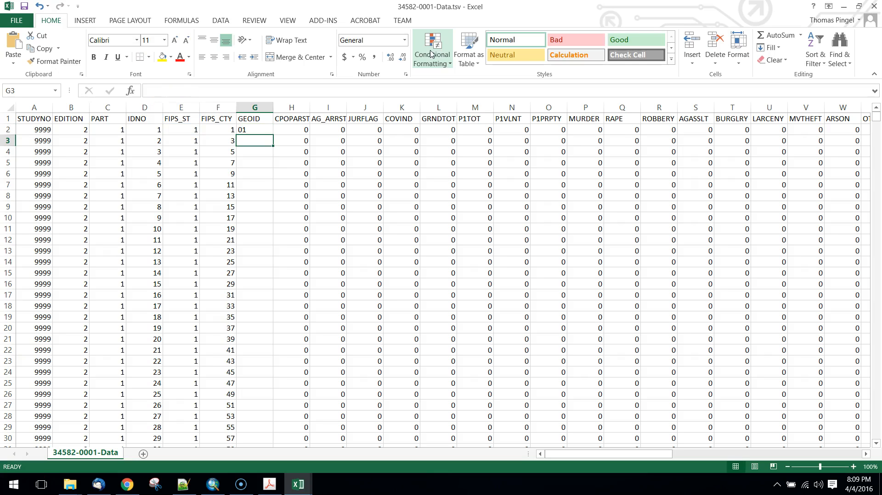
- Change the formula in G2 to =TEXT(E3,"000")
key("Up")
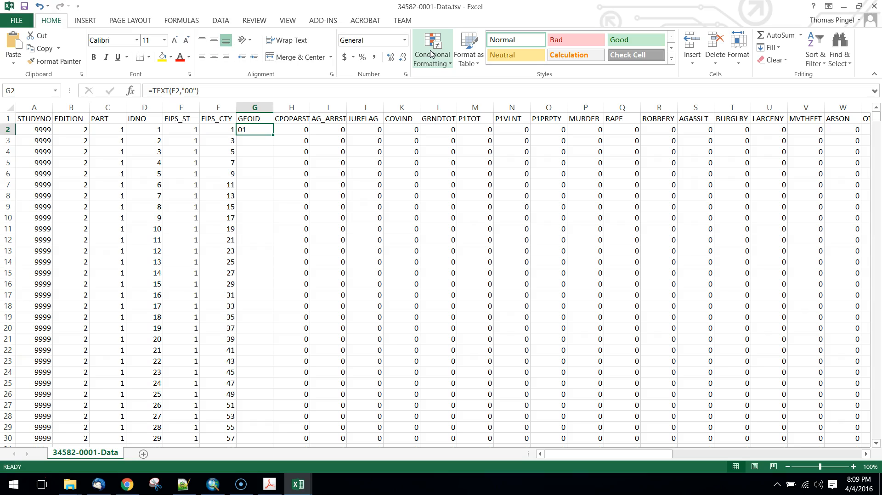
left_click(177, 91)
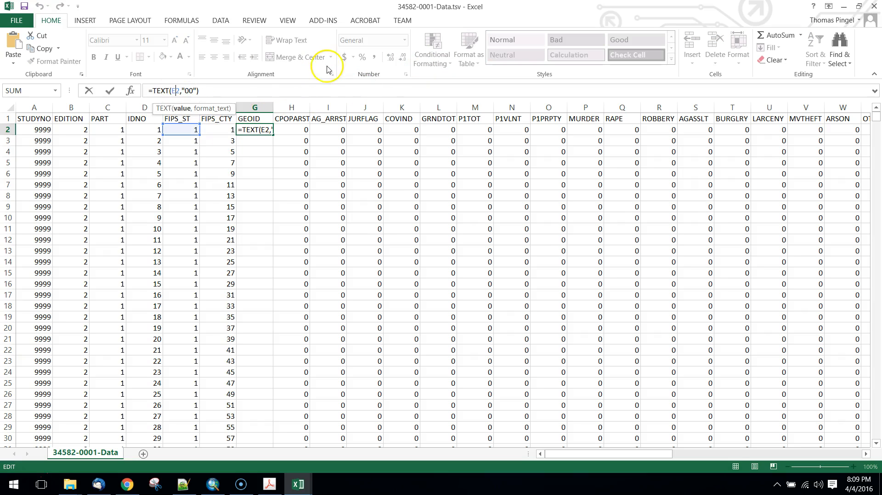
key("BackSpace")
type("e")
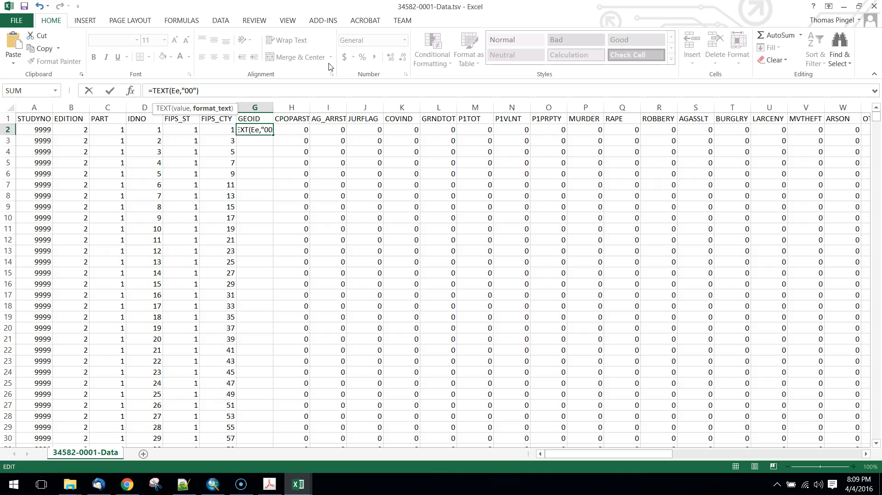
key("BackSpace")
type("3")
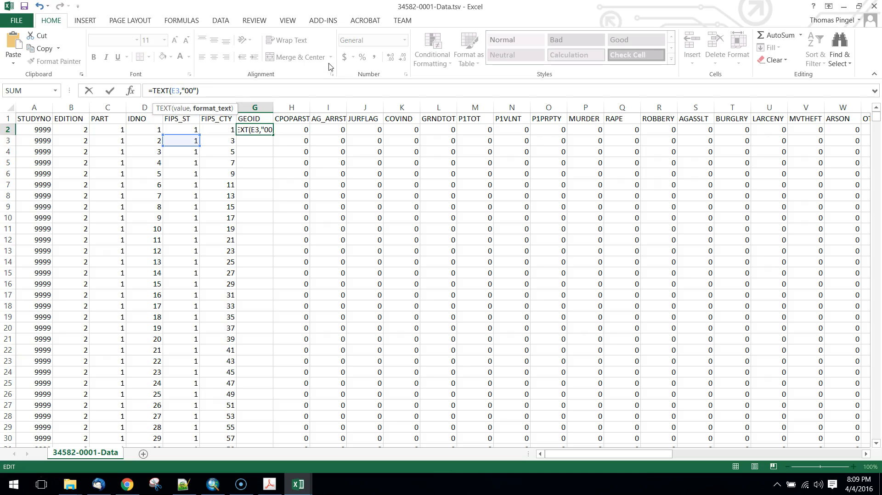
key("Return")
key("Up")
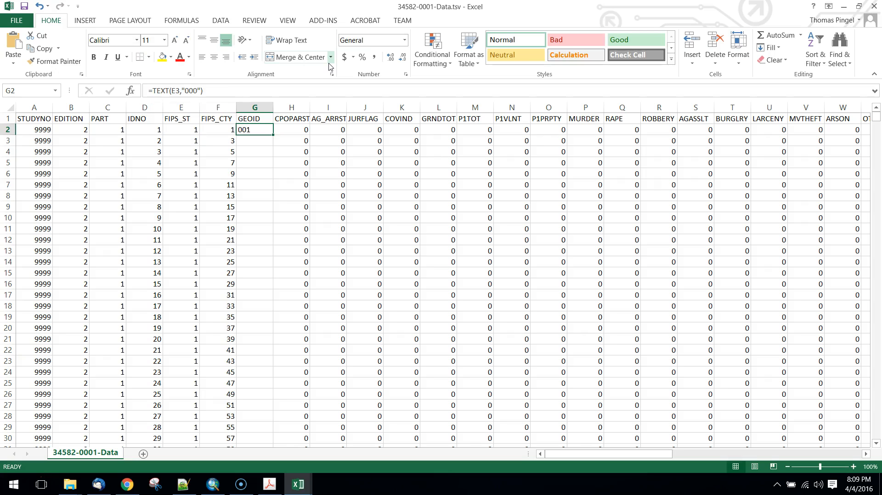
- Copy the formula from G2 into the cell below it, G3
key("ctrl+c")
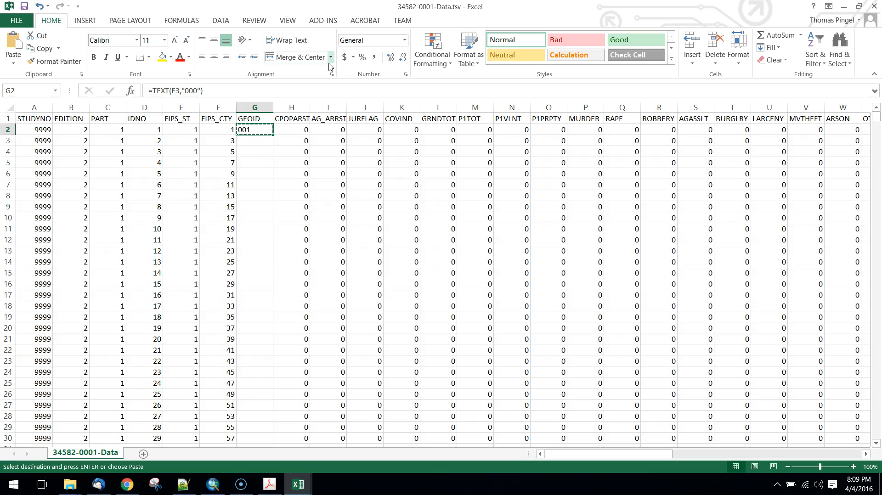
key("Down")
key("ctrl+v")
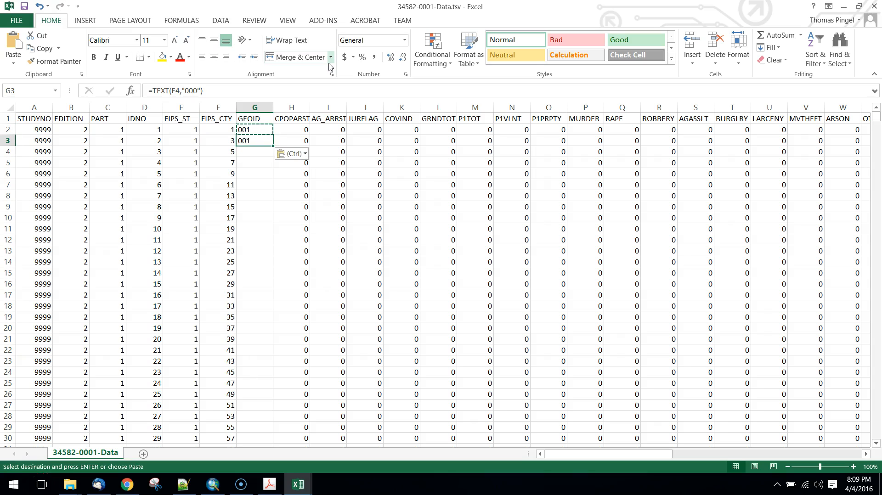
- Point the formula in G3 at the county code by changing it to =TEXT(F3,"000")
left_click(174, 90)
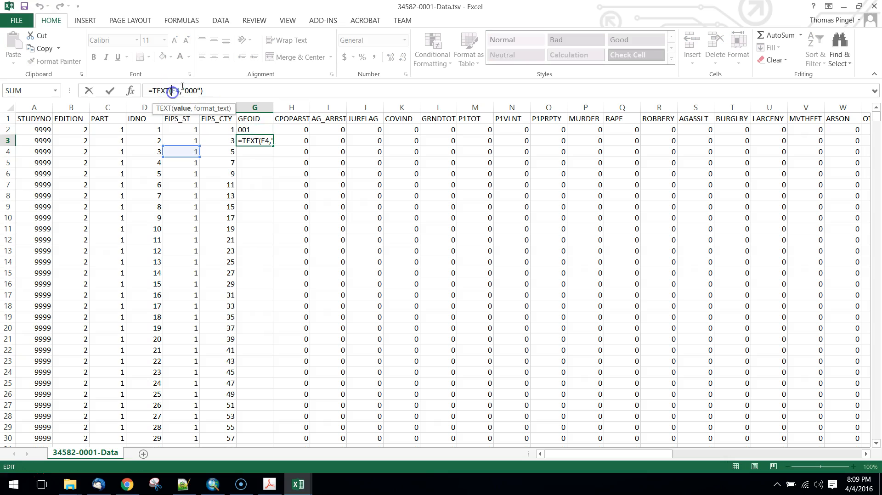
key("Delete")
type("F")
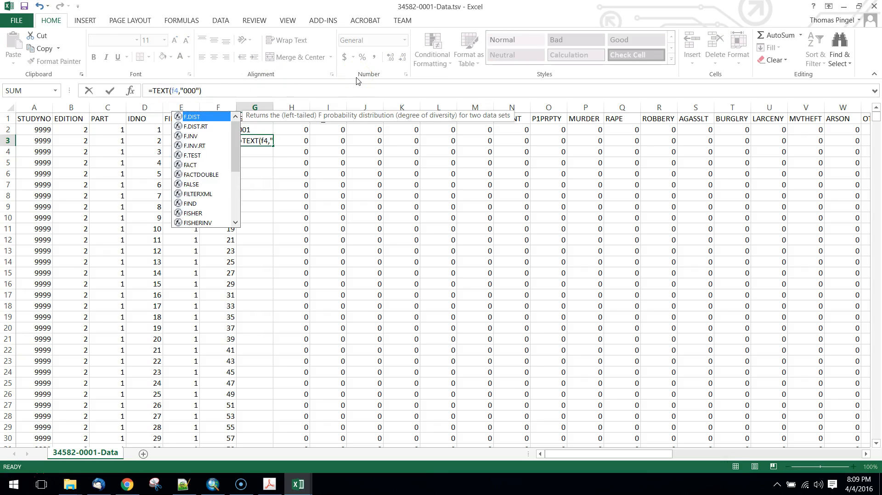
key("Return")
left_click(248, 141)
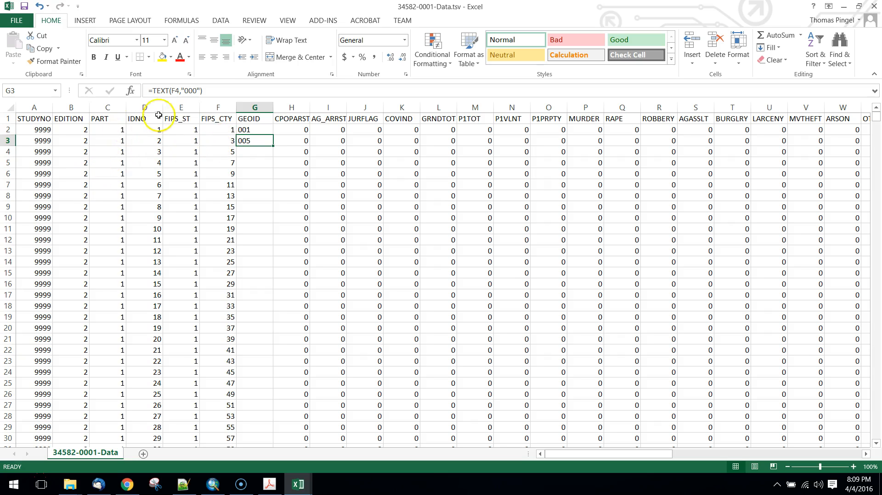
left_click(179, 91)
type("3")
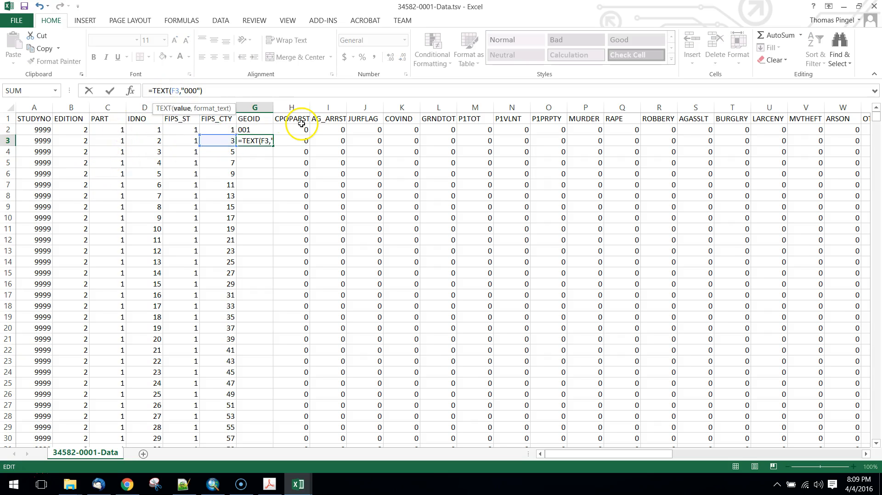
key("Return")
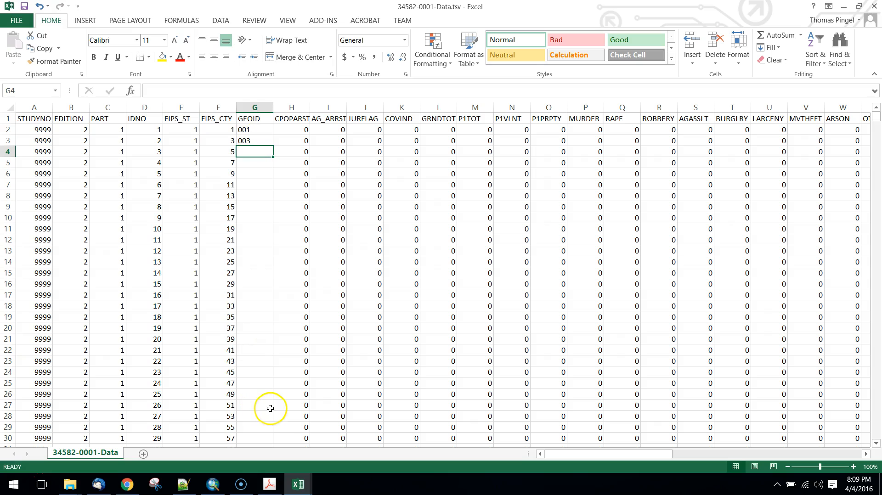
- Change the formula in G2 to start with =TEXT(E2,"00") followed by the & operator
left_click(248, 131)
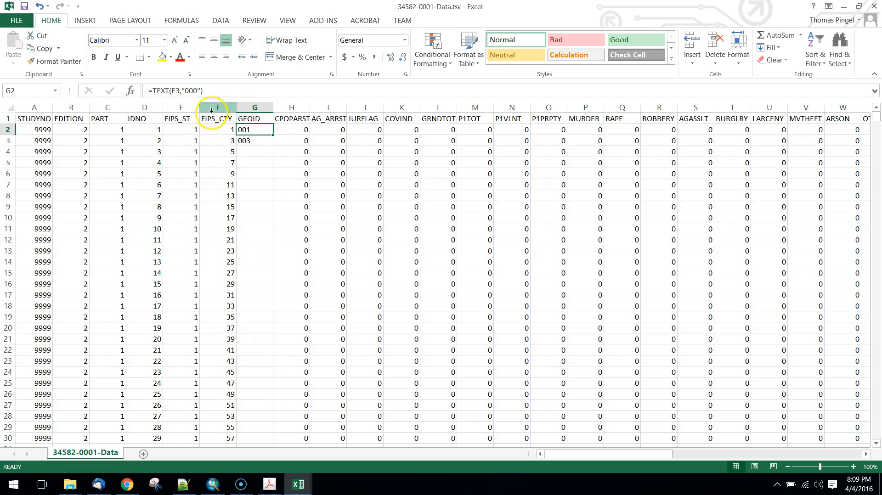
left_click(154, 92)
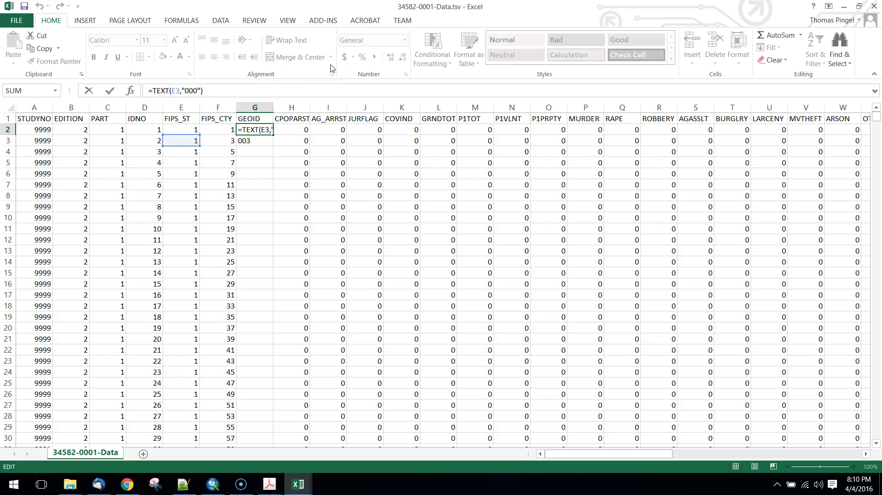
key("Right")
key("Right")
key("Right")
key("Right")
key("Right")
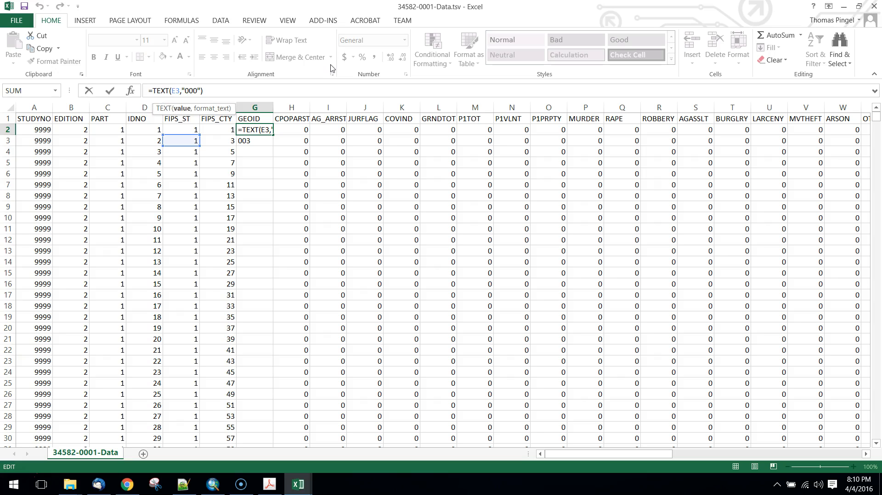
type("2")
key("Right")
key("Right")
key("Right")
key("Right")
key("Right")
key("Right")
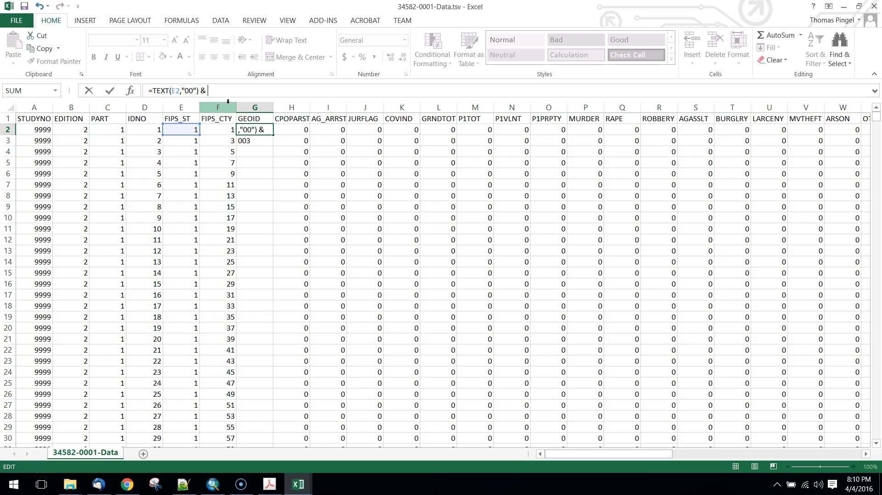
- Append TEXT(F2,"000") to the G2 formula so it joins the state and county codes
type("TEXT(F2,\"000")
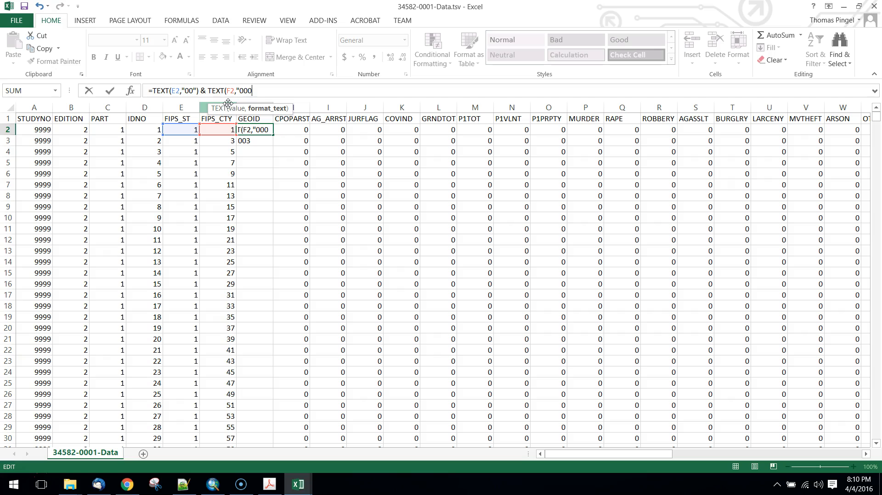
type("\")")
key("Return")
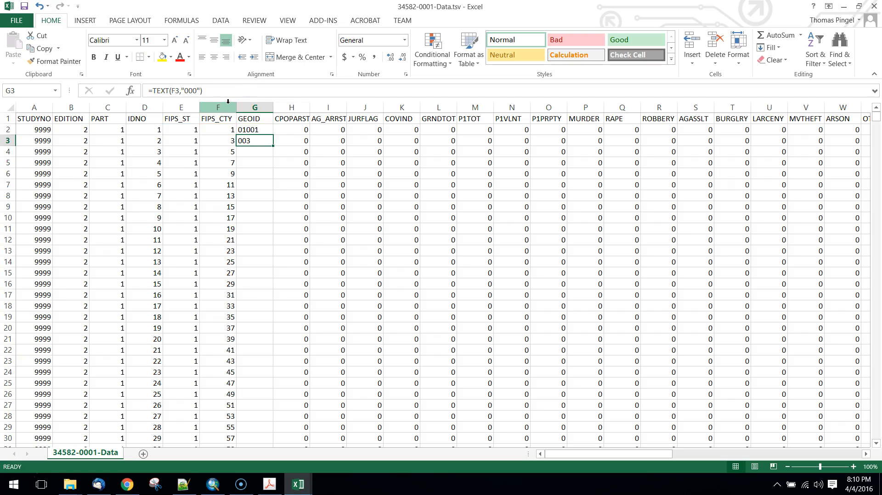
- Copy the combined state and county formula from G2 over the one in G3
key("Up")
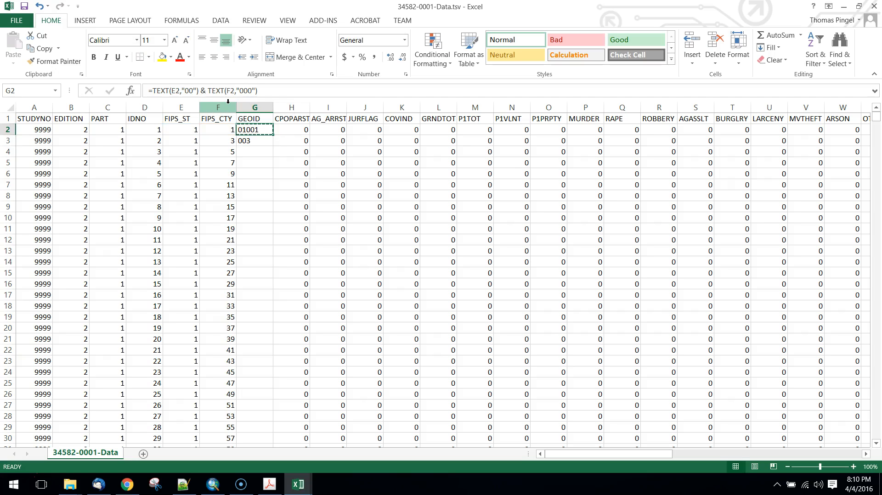
key("ctrl+c")
key("Down")
key("ctrl+v")
key("Down")
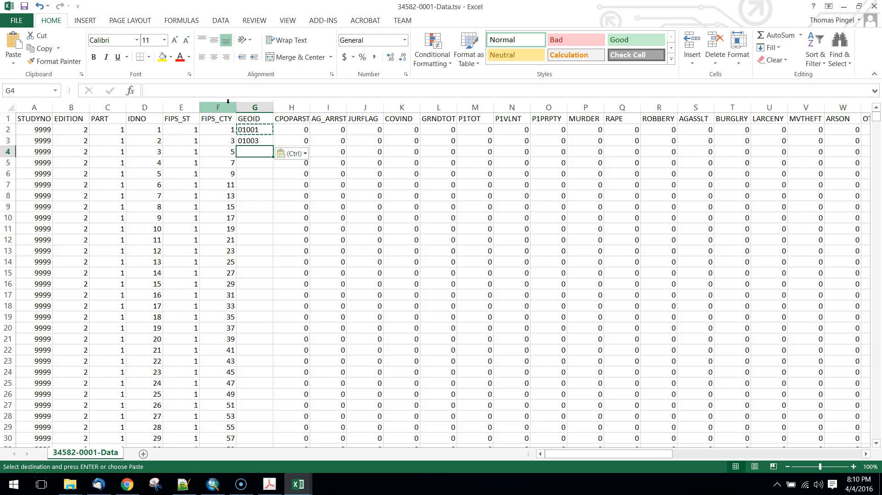
- Switch to ArcMap to compare the GEOID format in the county attribute table, and return to Excel
key("alt+Tab")
key("alt+Tab")
key("alt+Tab")
key("alt+Tab")
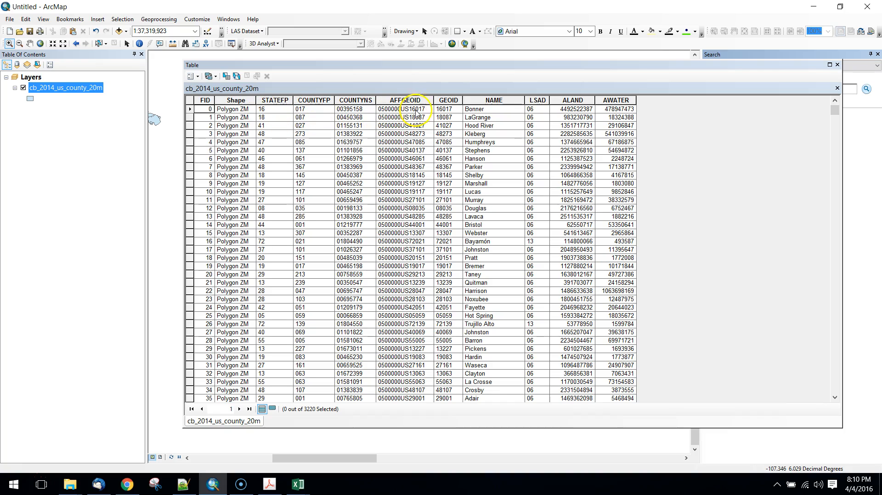
key("alt+Tab")
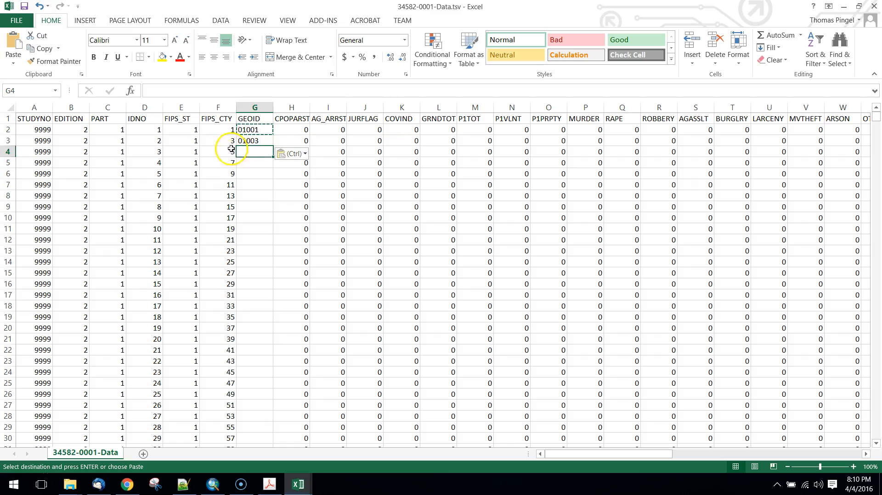
- Copy the formula from G3 into the rest of the GEOID column, from G4 through G3179
left_click(260, 141)
left_click(259, 152)
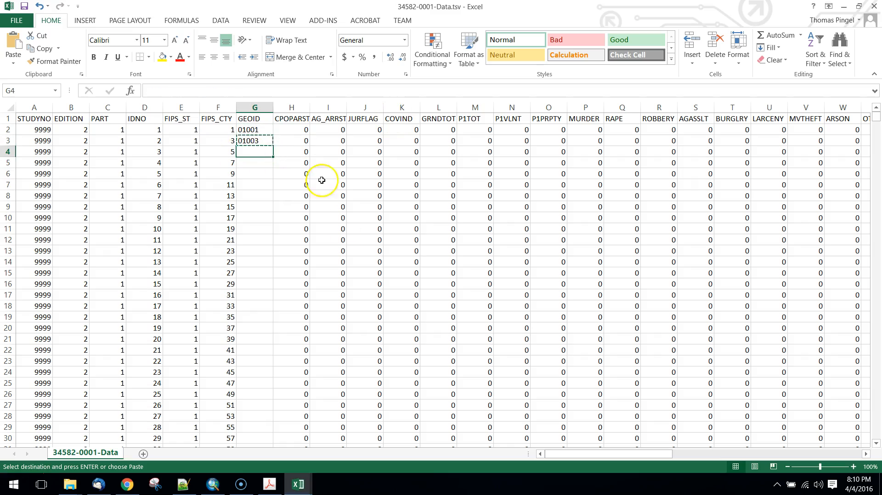
left_click_drag(877, 121, 876, 435)
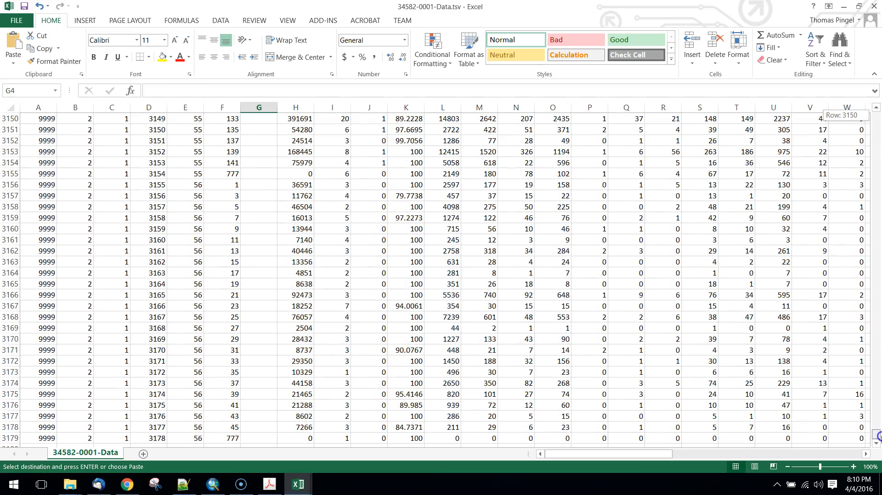
left_click(265, 438, "shift")
key("ctrl+v")
scroll(306, 392, "up", 8)
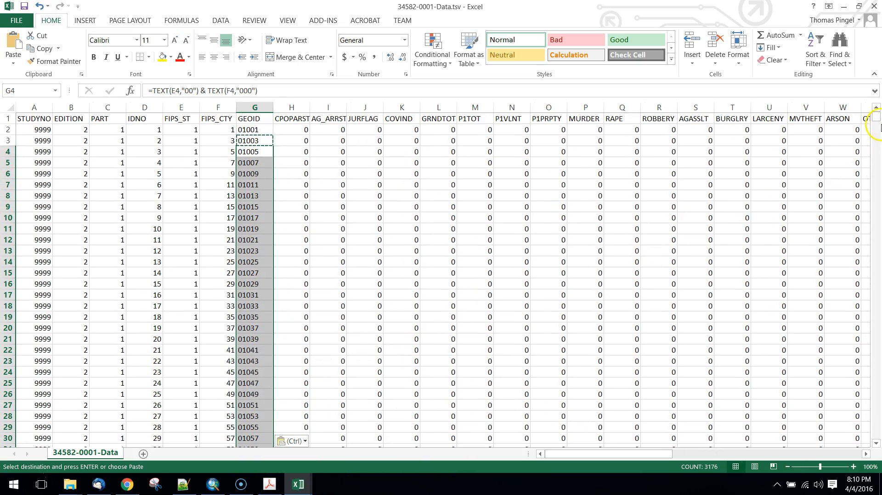
- Check the county code and the GEOID formula in row 2959
left_click_drag(876, 119, 878, 419)
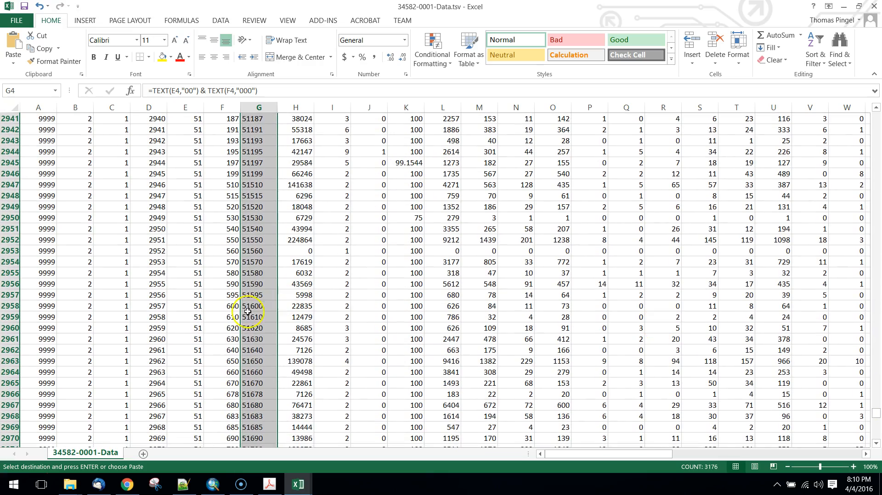
left_click(196, 317)
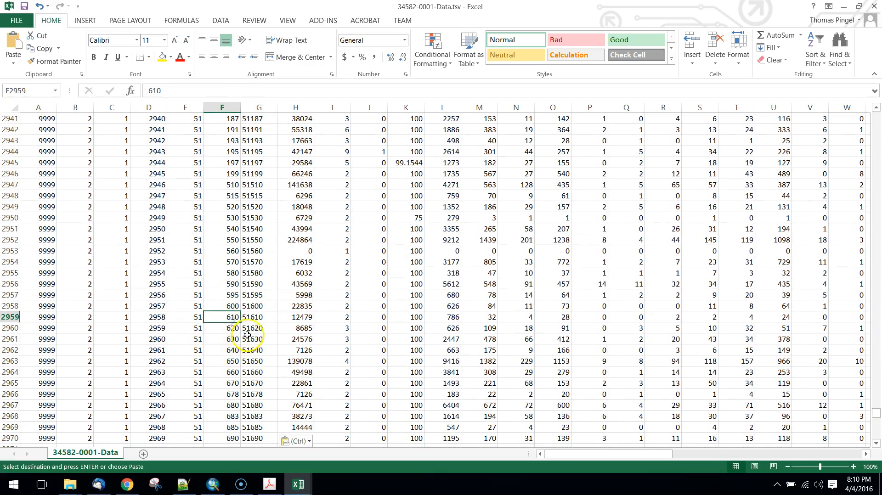
left_click(252, 316)
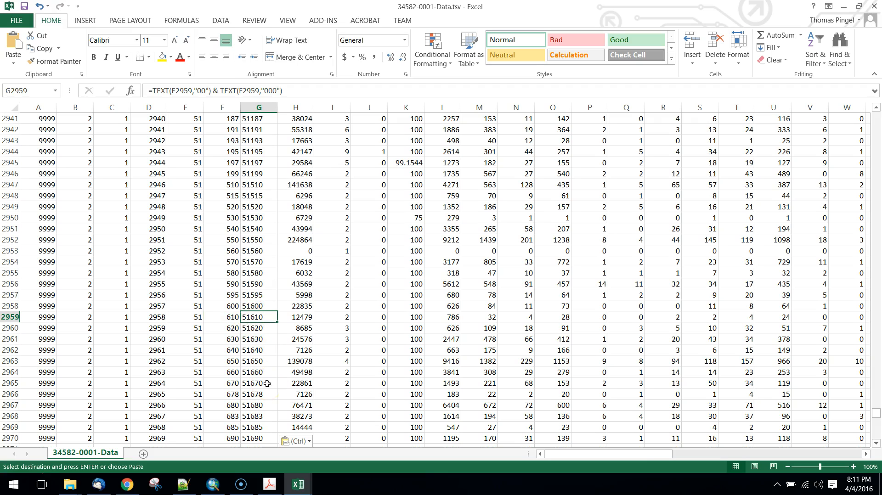
- Save the workbook to the Desktop as ucr_cty_2011.xls in Excel 97-2003 Workbook format
left_click(17, 20)
left_click(45, 123)
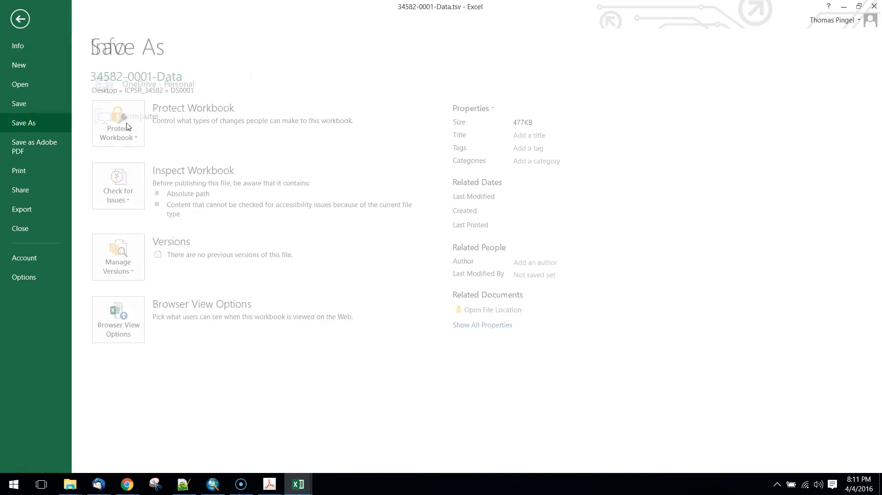
left_click(299, 129)
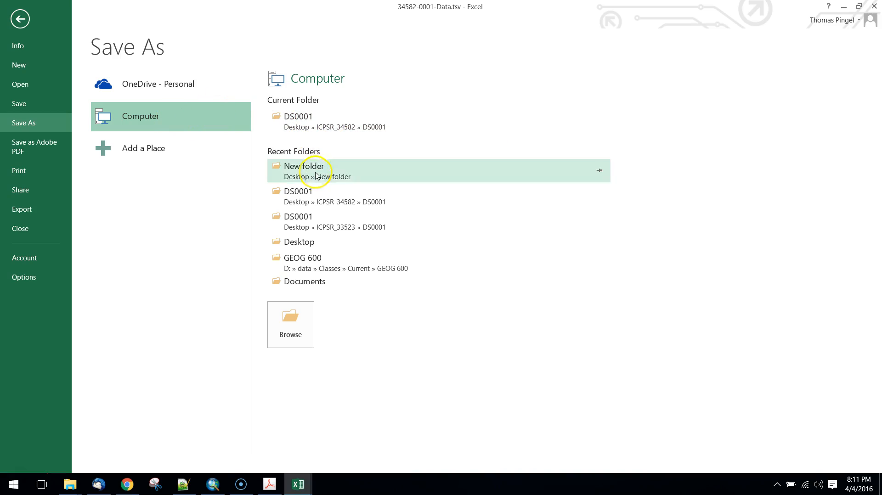
left_click(293, 243)
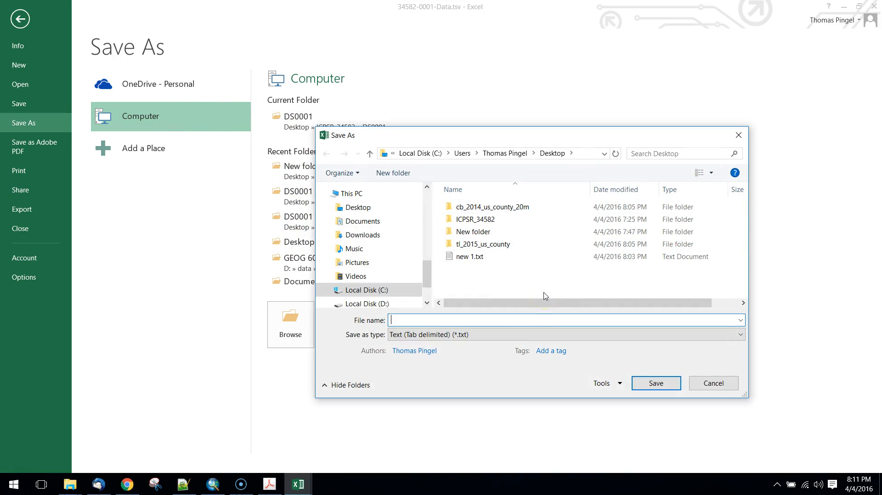
type("ucr_cty_2011.xls")
left_click(462, 340)
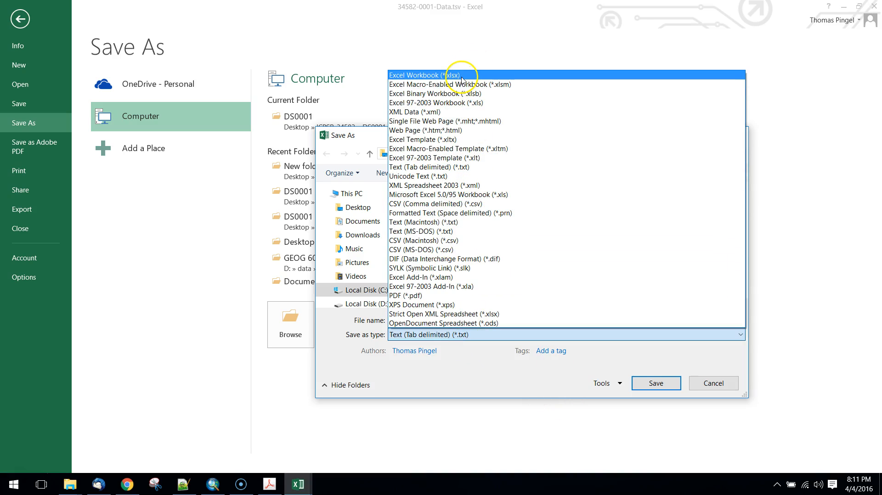
left_click(473, 104)
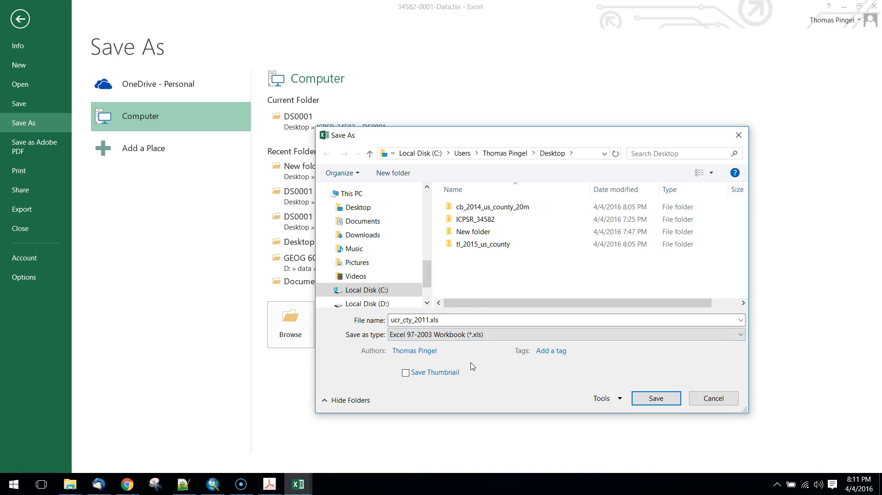
left_click(634, 403)
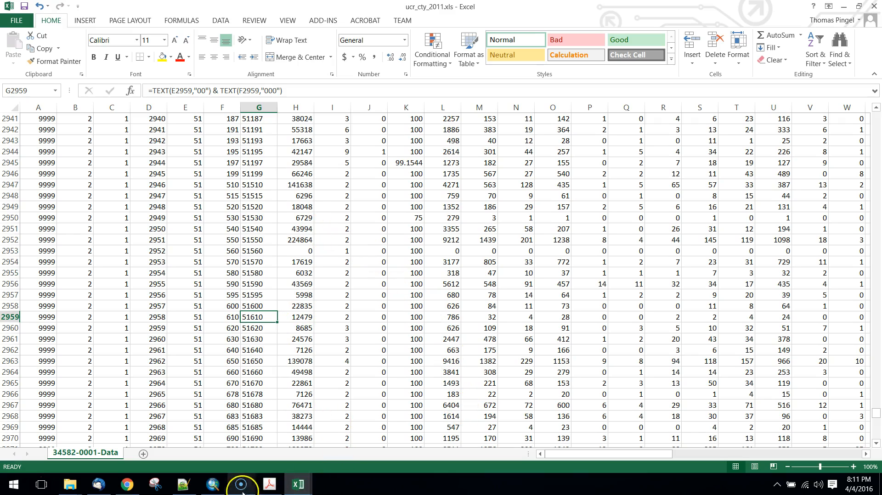
- Switch to ArcMap and add the '34582-0001-Data$' sheet of ucr_cty_2011.xls from the Desktop to the map
left_click(213, 484)
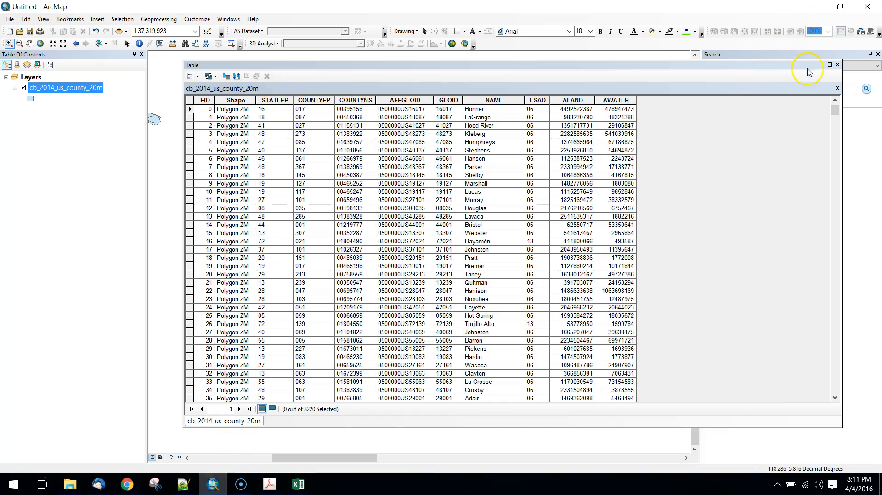
left_click(837, 66)
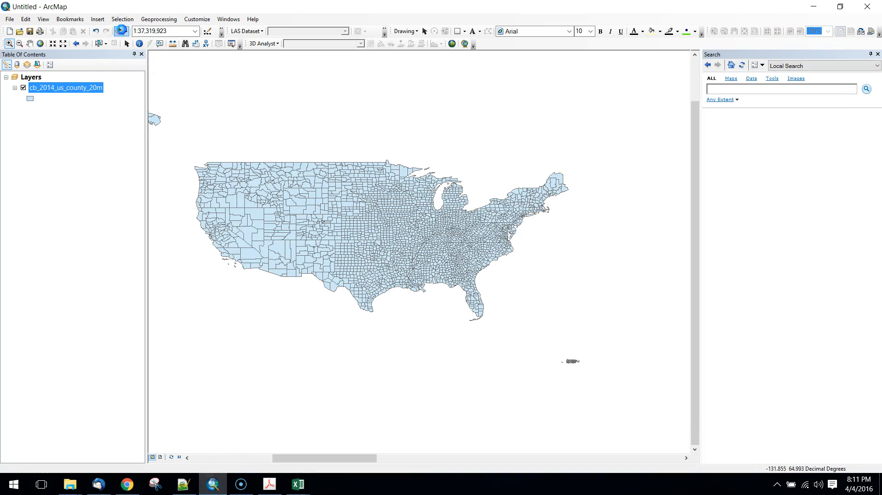
left_click(121, 30)
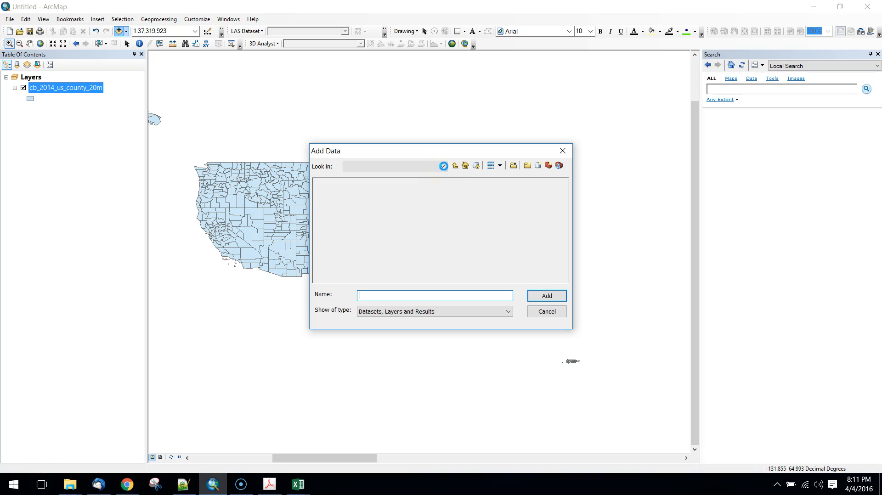
left_click(443, 167)
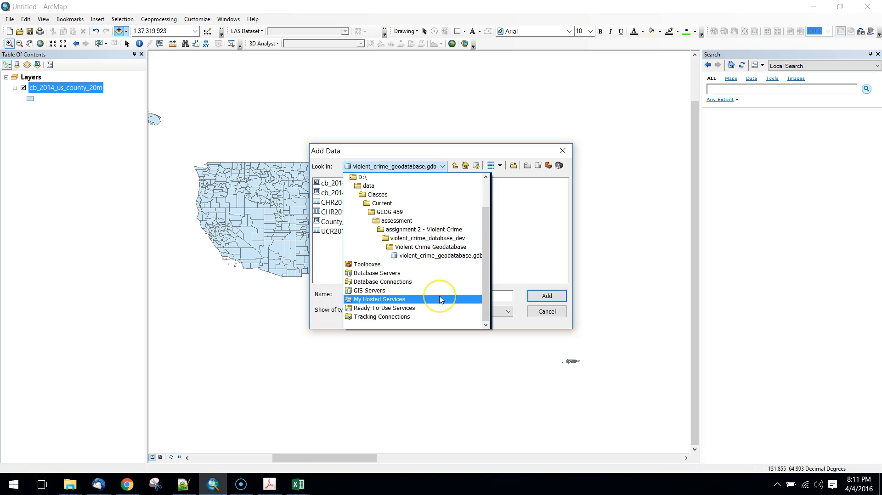
scroll(448, 220, "up", 2)
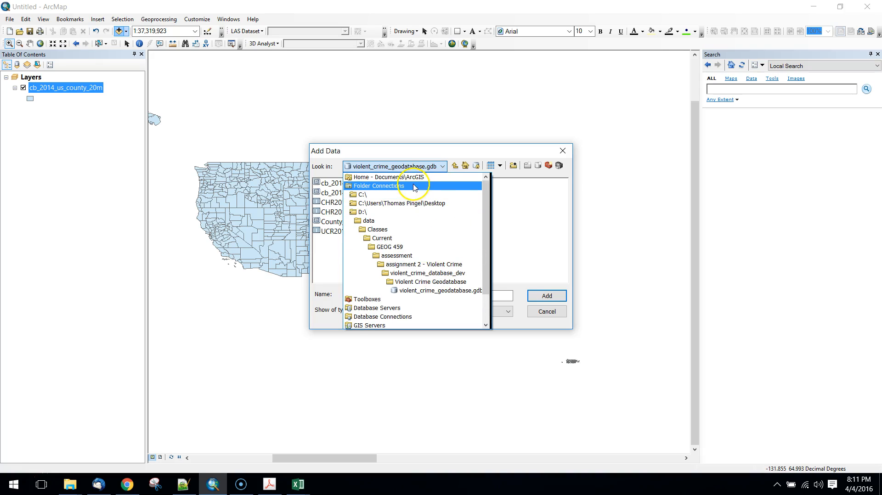
left_click(416, 203)
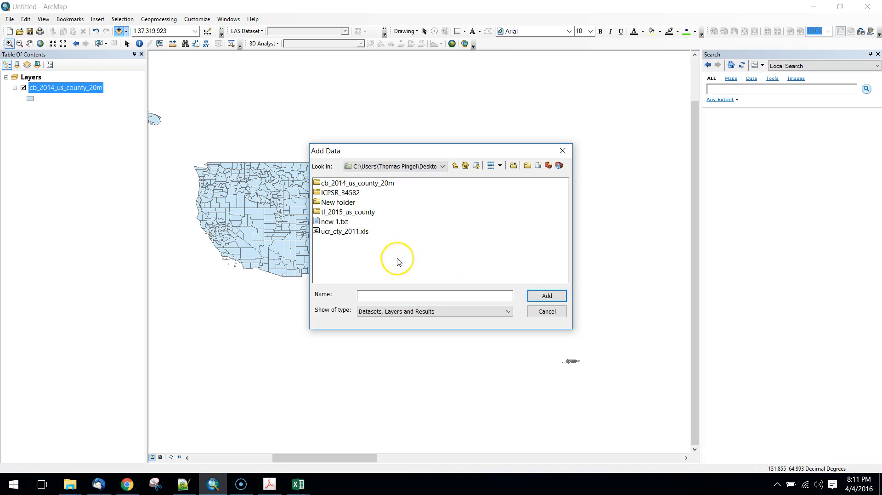
left_click(350, 232)
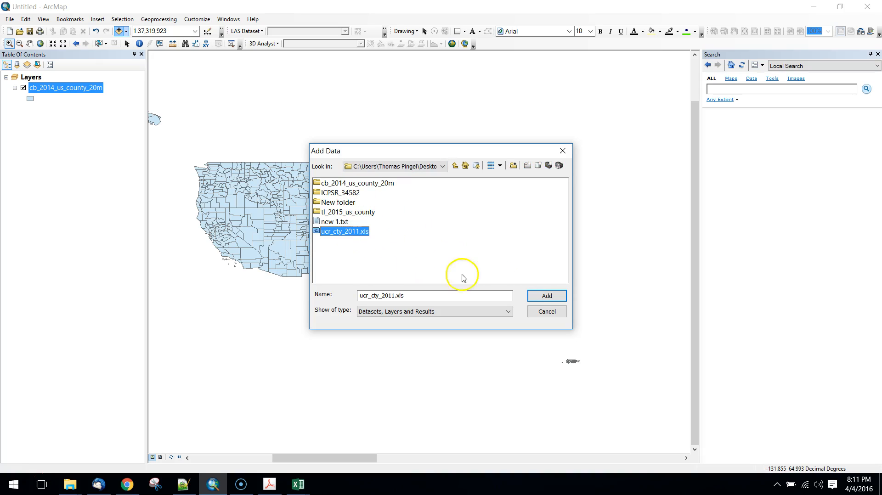
left_click(547, 296)
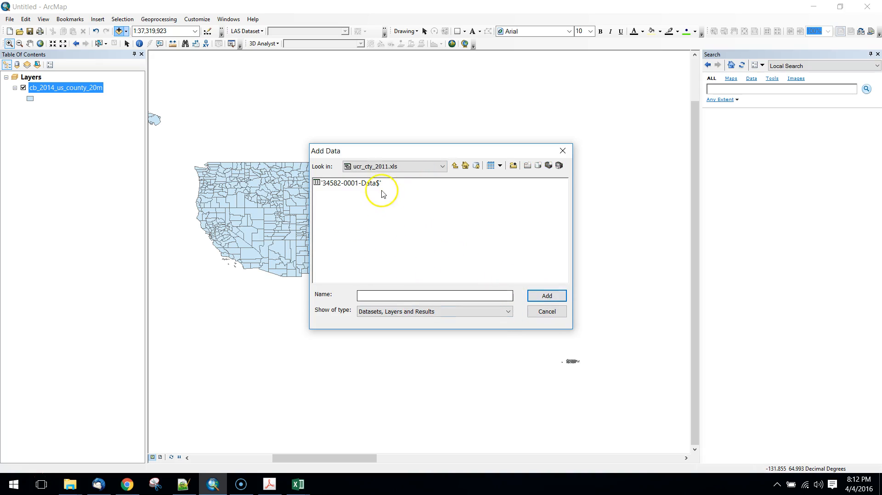
left_click(359, 183)
left_click(545, 296)
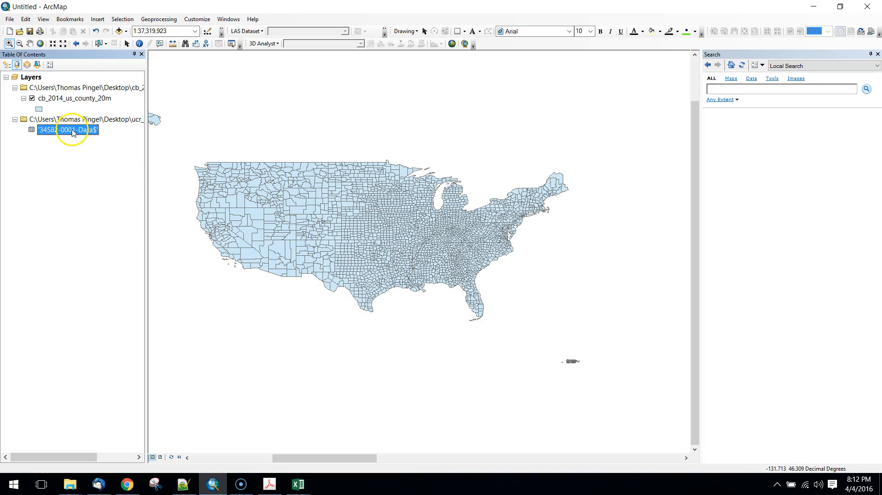
- Examine the GEOID field in the attribute table of '34582-0001-Data$' and close the table
right_click(72, 131)
left_click(93, 137)
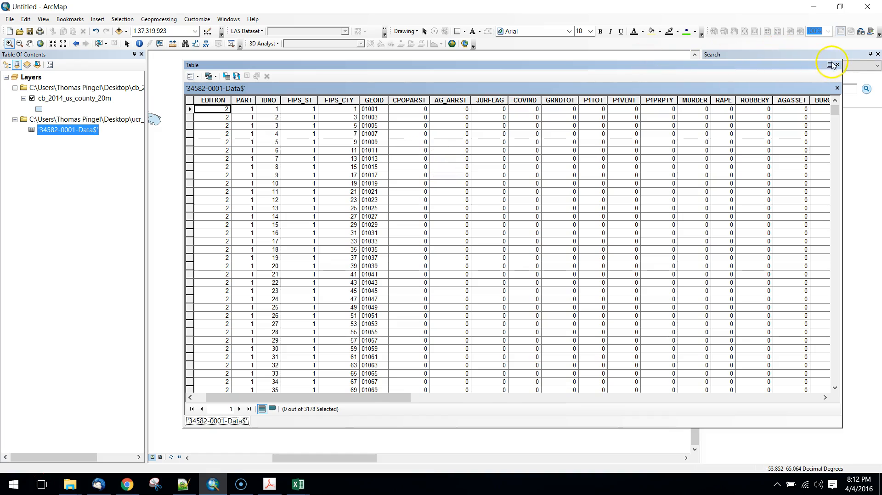
left_click(836, 65)
- Join the '34582-0001-Data$' table to the cb_2014_us_county_20m layer on GEOID in both tables, keeping all records
left_click(78, 98)
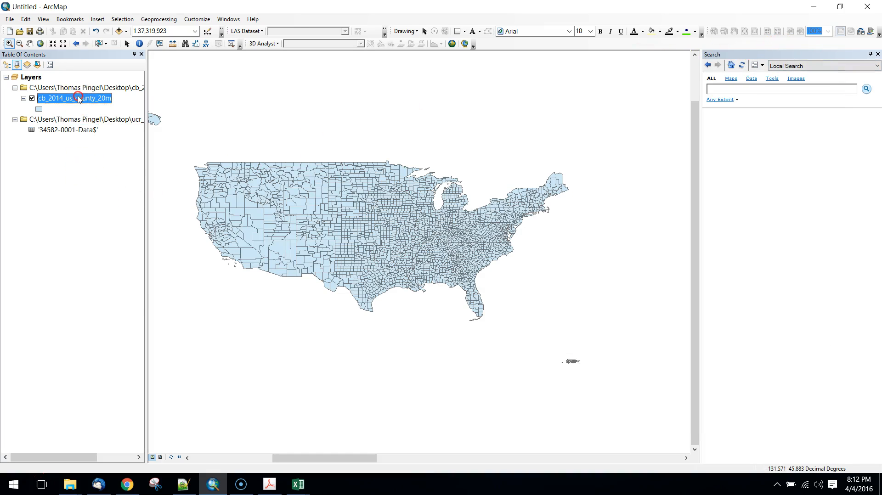
right_click(79, 98)
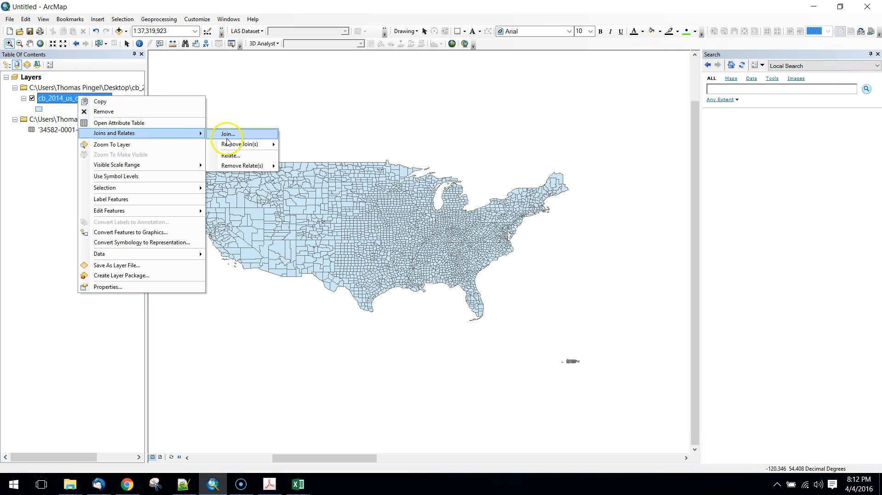
left_click(227, 135)
left_click(521, 162)
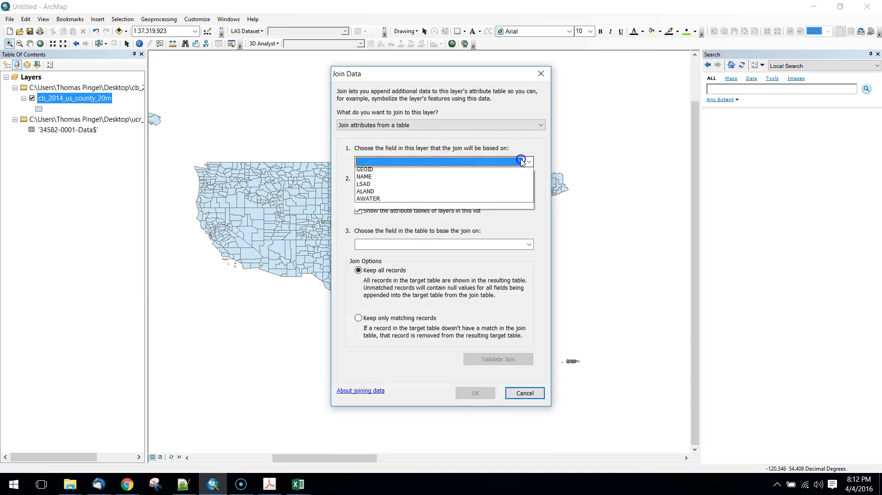
left_click(453, 205)
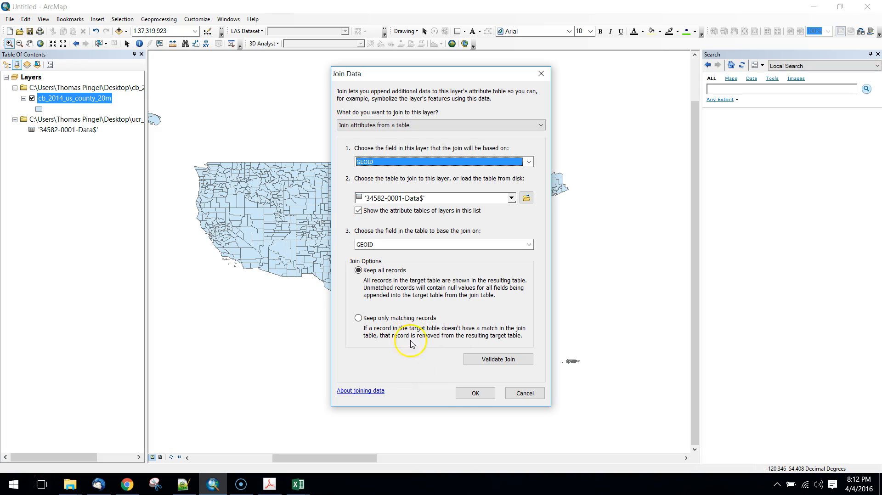
left_click(475, 394)
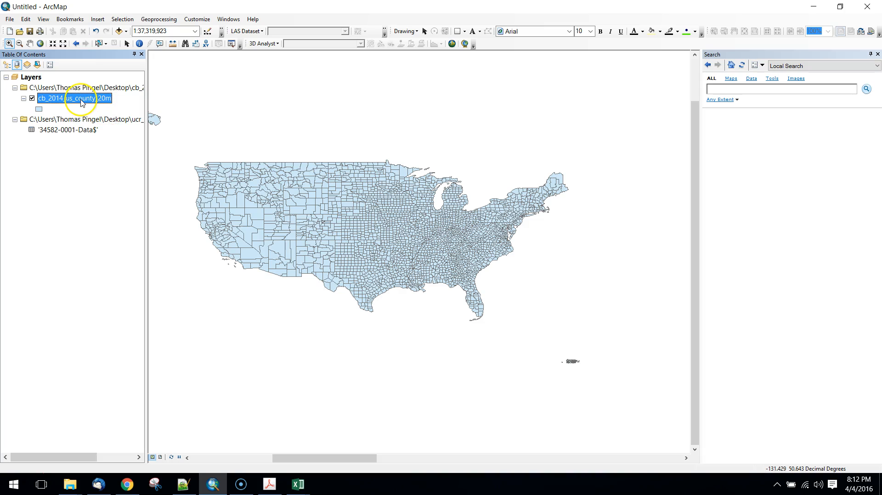
- Examine the joined crime fields in the attribute table of cb_2014_us_county_20m and close the table
right_click(81, 102)
left_click(120, 127)
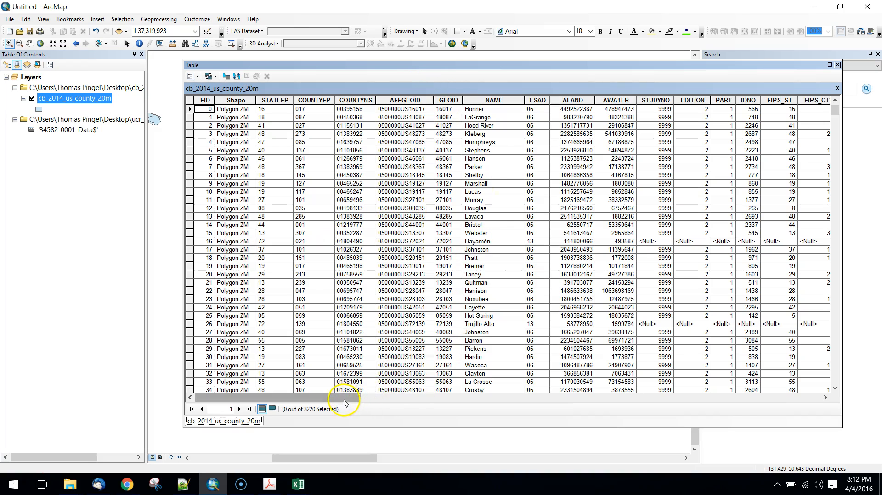
left_click_drag(255, 398, 497, 335)
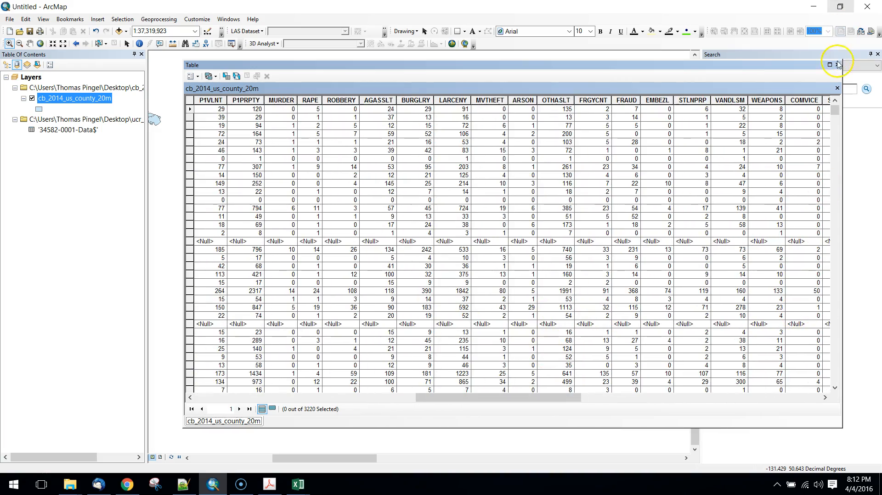
left_click(837, 65)
- Symbolize the county layer with graduated colors based on the AGASSLT field and apply it to the map
right_click(75, 99)
left_click(120, 291)
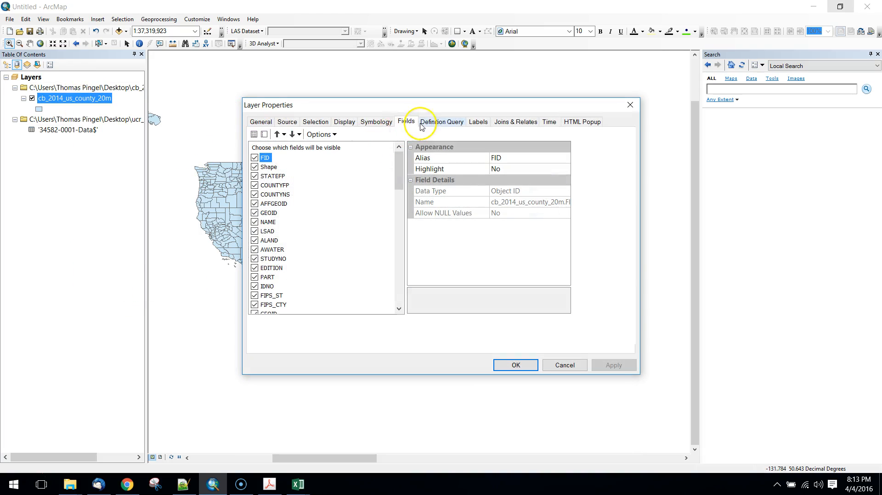
left_click(376, 121)
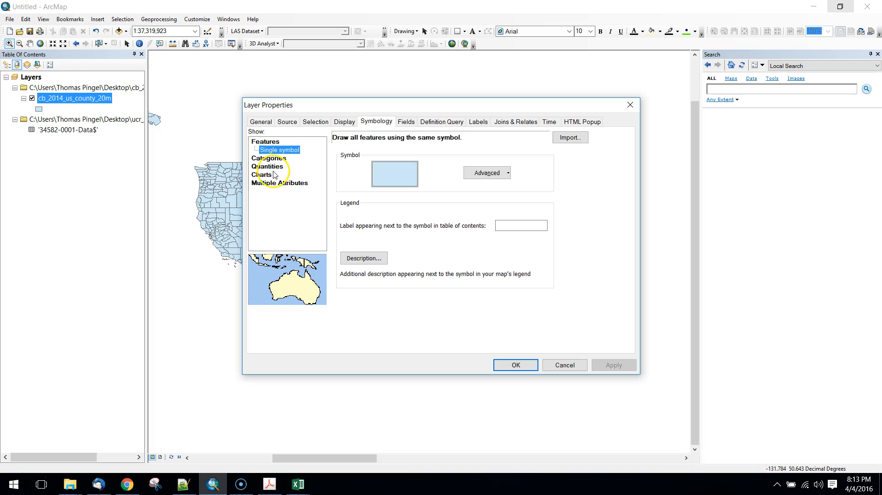
left_click(269, 158)
left_click(389, 160)
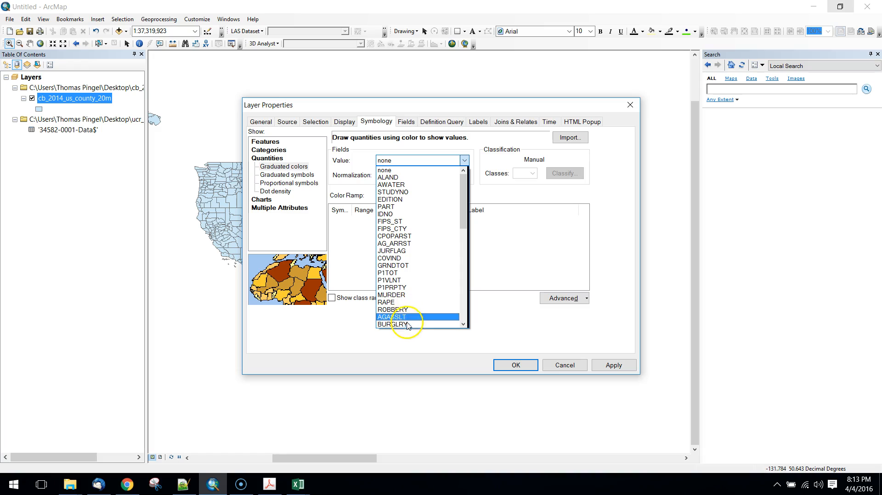
left_click(400, 318)
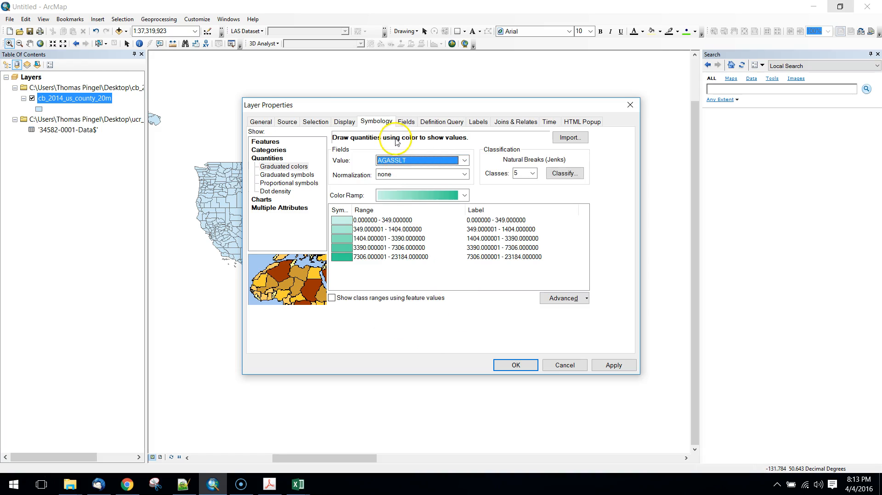
left_click(610, 365)
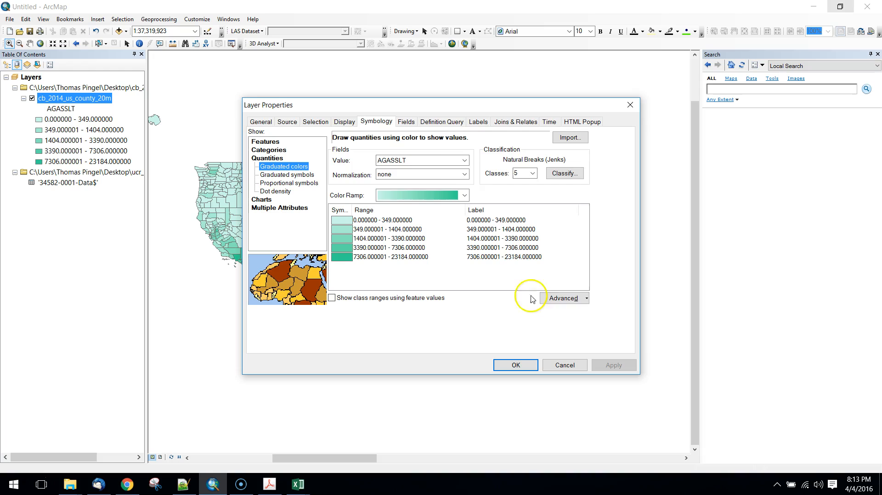
- Try log normalization on the AGASSLT graduated colors, keeping the properties dialog clear of the map
left_click_drag(438, 123, 280, 97)
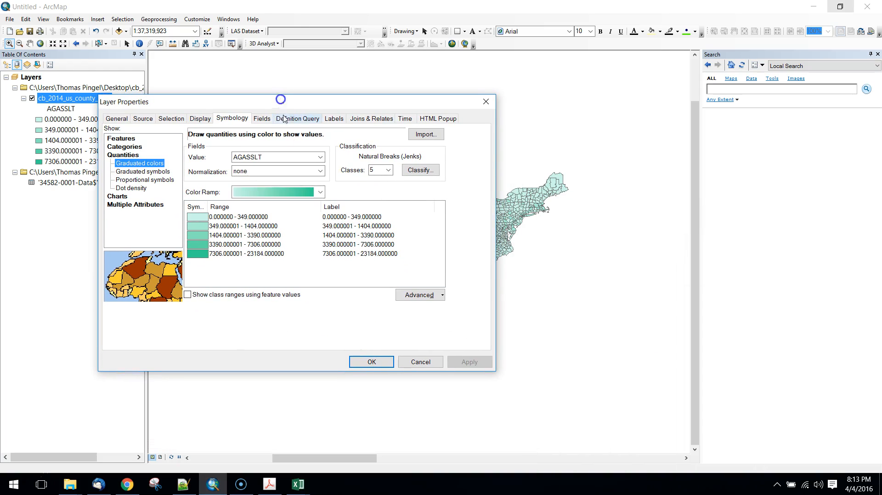
left_click(254, 172)
left_click(254, 195)
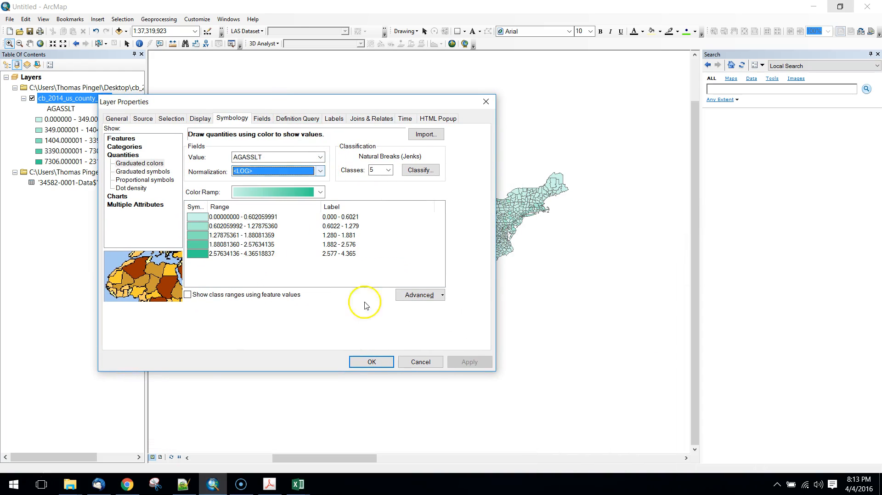
left_click(457, 363)
left_click_drag(291, 102, 689, 165)
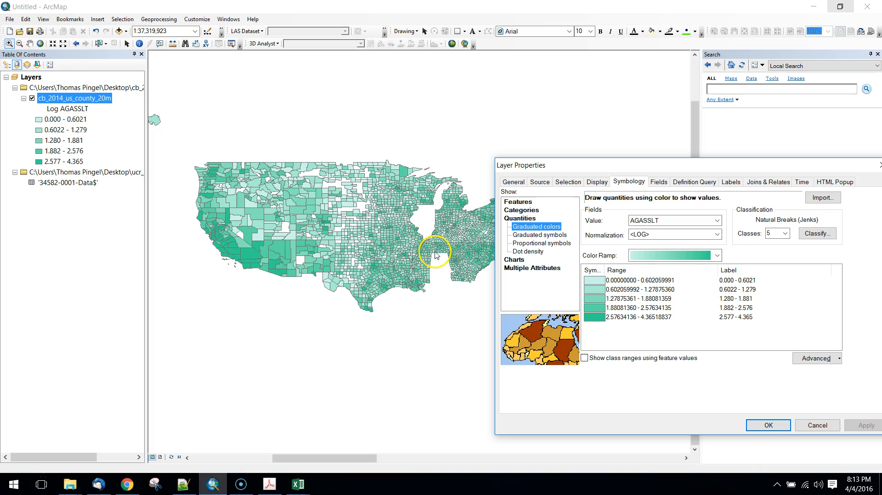
- Set the AGASSLT normalization back to none, apply it and close the layer properties
left_click_drag(609, 165, 597, 132)
left_click(636, 200)
scroll(640, 220, "up", 1)
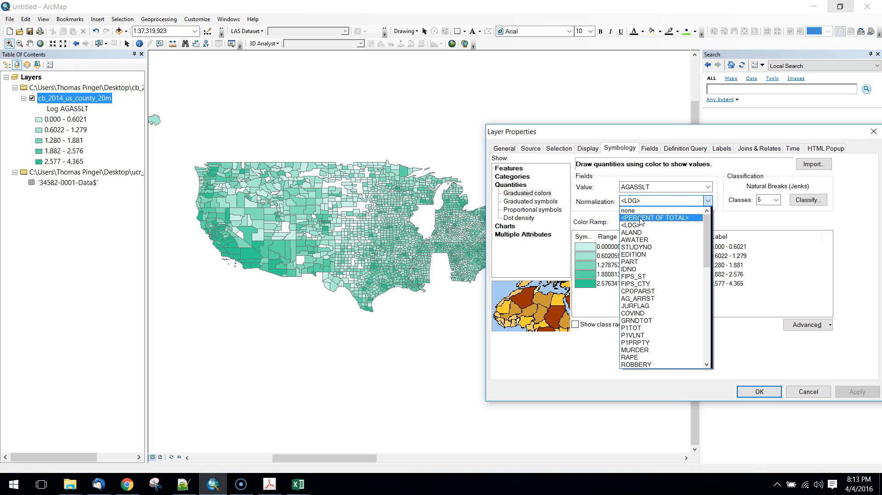
left_click(638, 211)
left_click(848, 391)
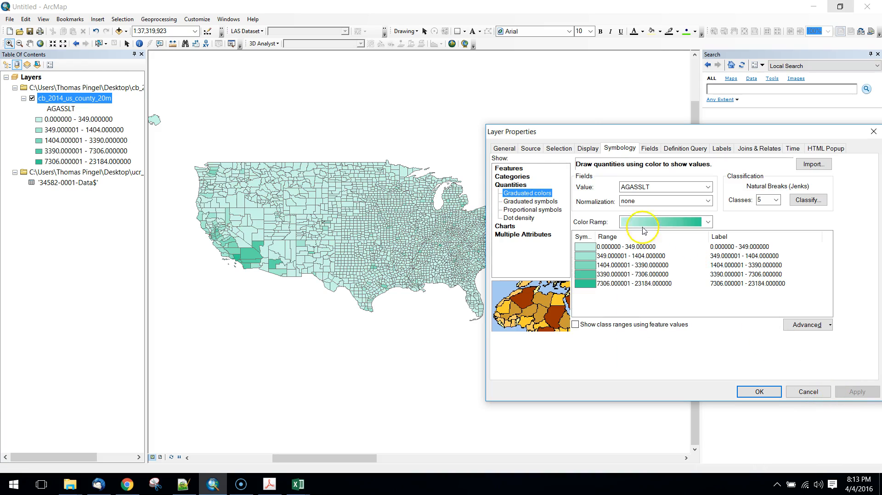
left_click_drag(571, 125, 547, 110)
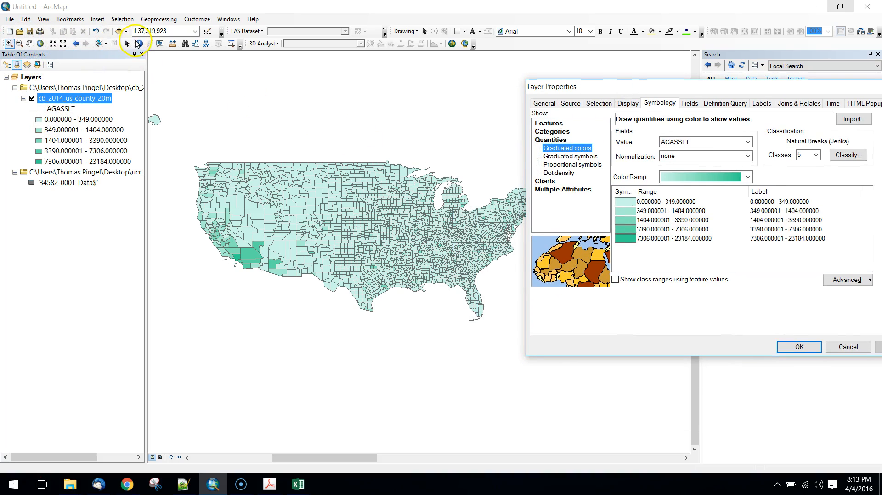
left_click(803, 347)
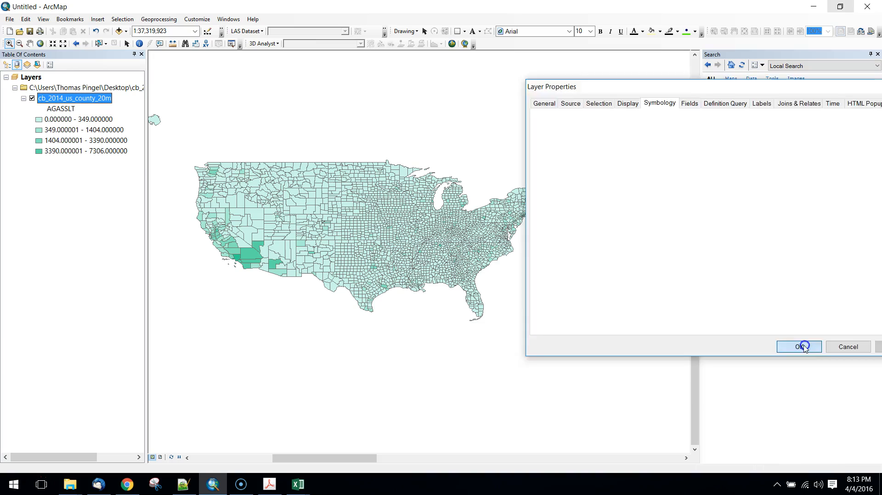
- Identify Palm Beach County in Florida and Tuscaloosa County in Alabama, and check their joined crime values
left_click_drag(401, 242, 530, 335)
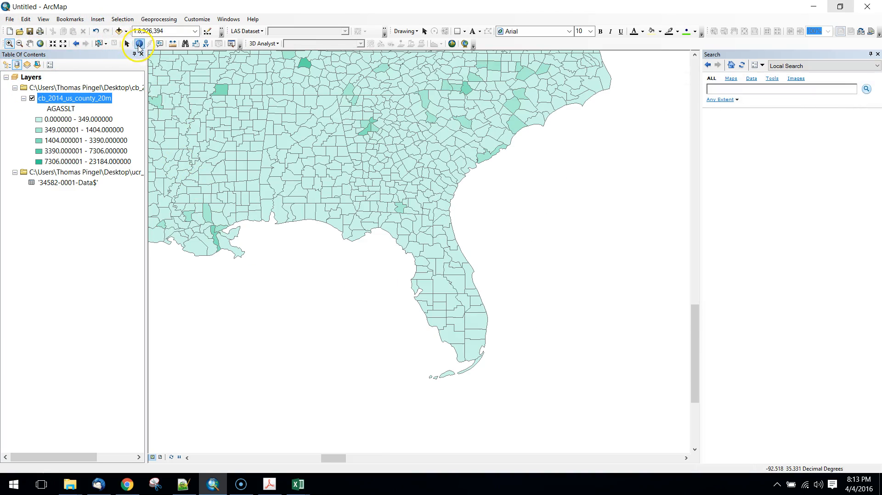
left_click(478, 326)
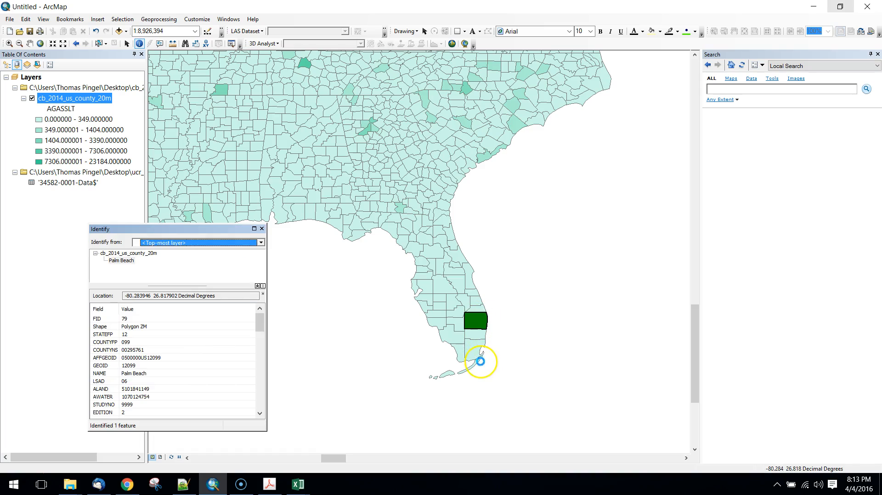
scroll(197, 368, "down", 4)
scroll(198, 370, "down", 4)
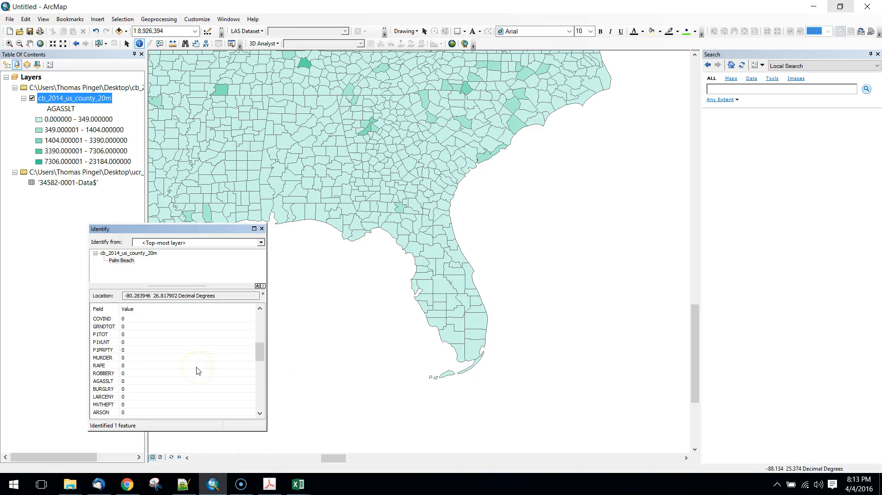
left_click(288, 146)
left_click_drag(260, 316, 264, 366)
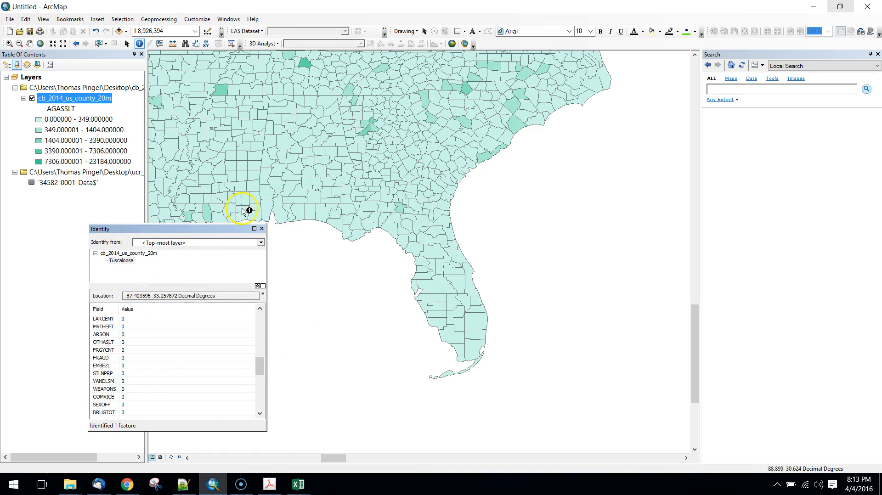
left_click(262, 229)
- Normalize the county layer's AGASSLT graduated colors by <LOG> and accept the layer properties
right_click(91, 100)
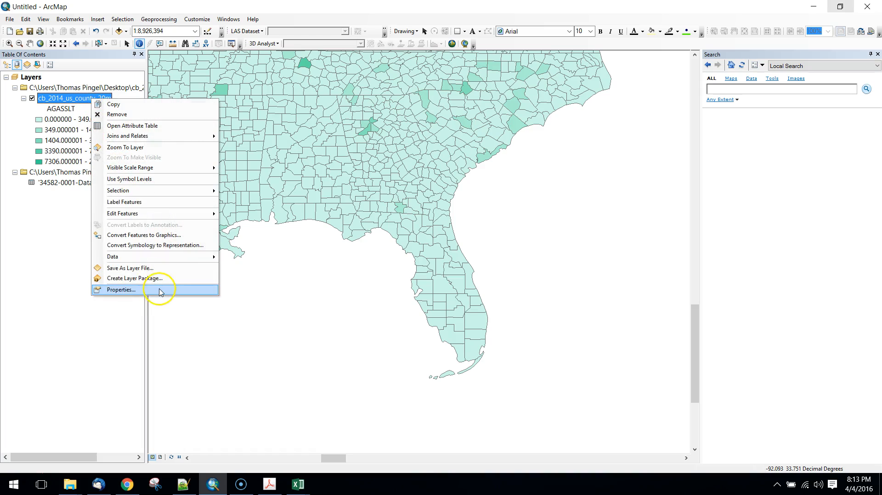
left_click(155, 289)
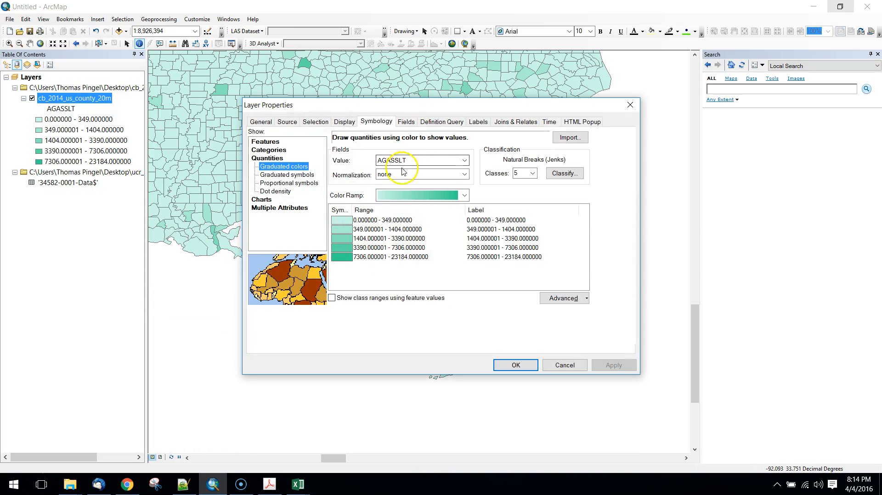
left_click(403, 174)
left_click(402, 200)
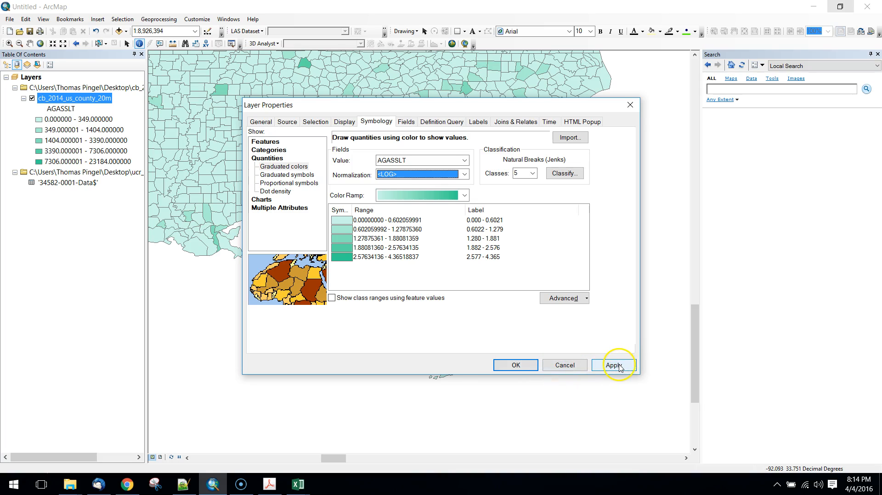
left_click(614, 366)
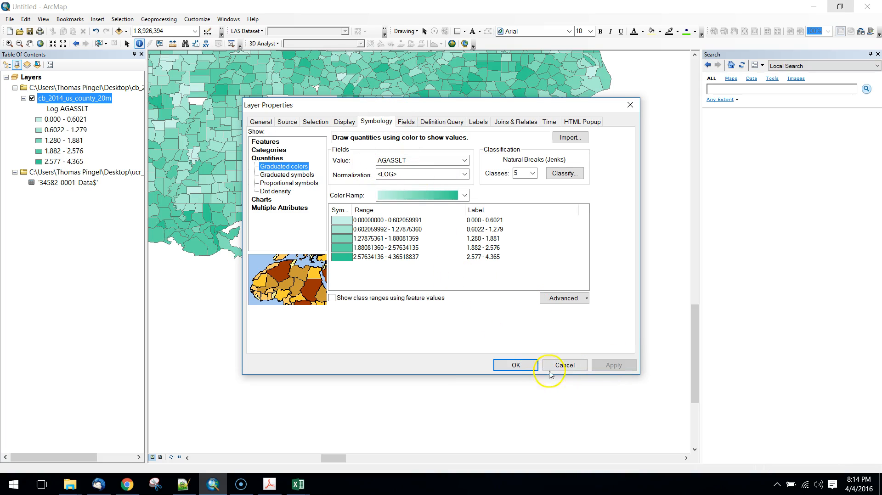
left_click(514, 363)
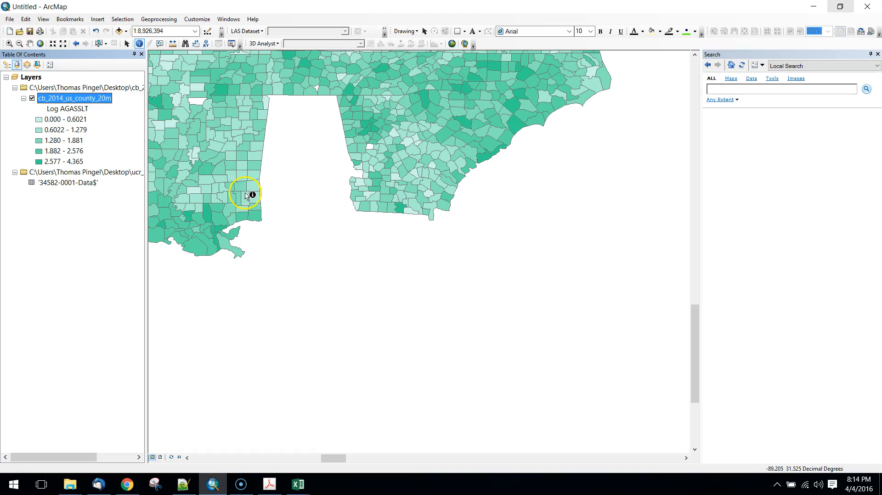
- Show the full extent of the map and zoom in on the contiguous United States
left_click(40, 43)
left_click(9, 44)
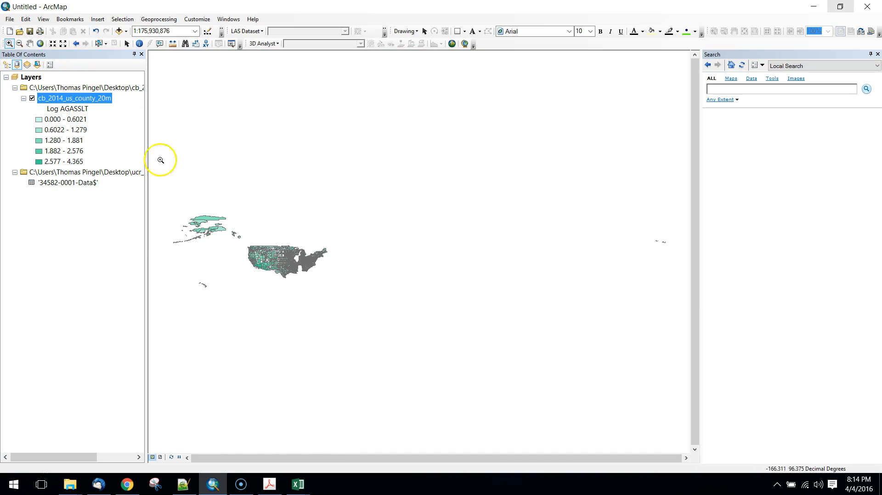
left_click_drag(321, 268, 342, 282)
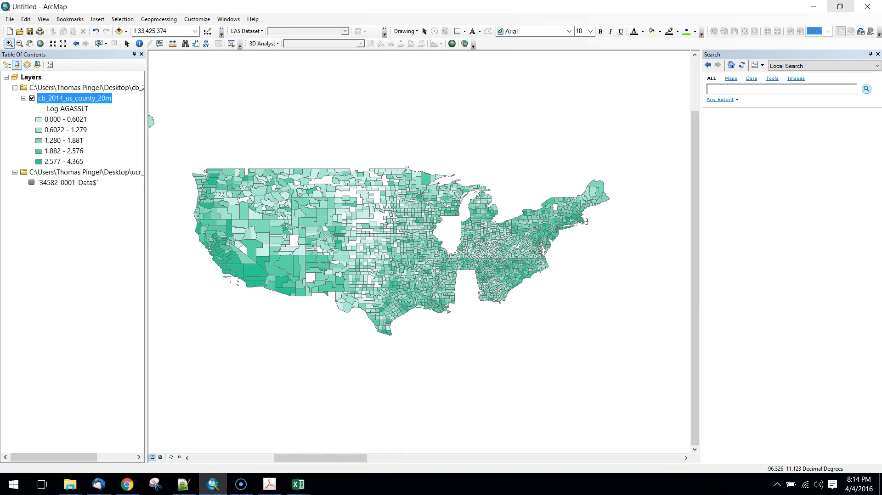